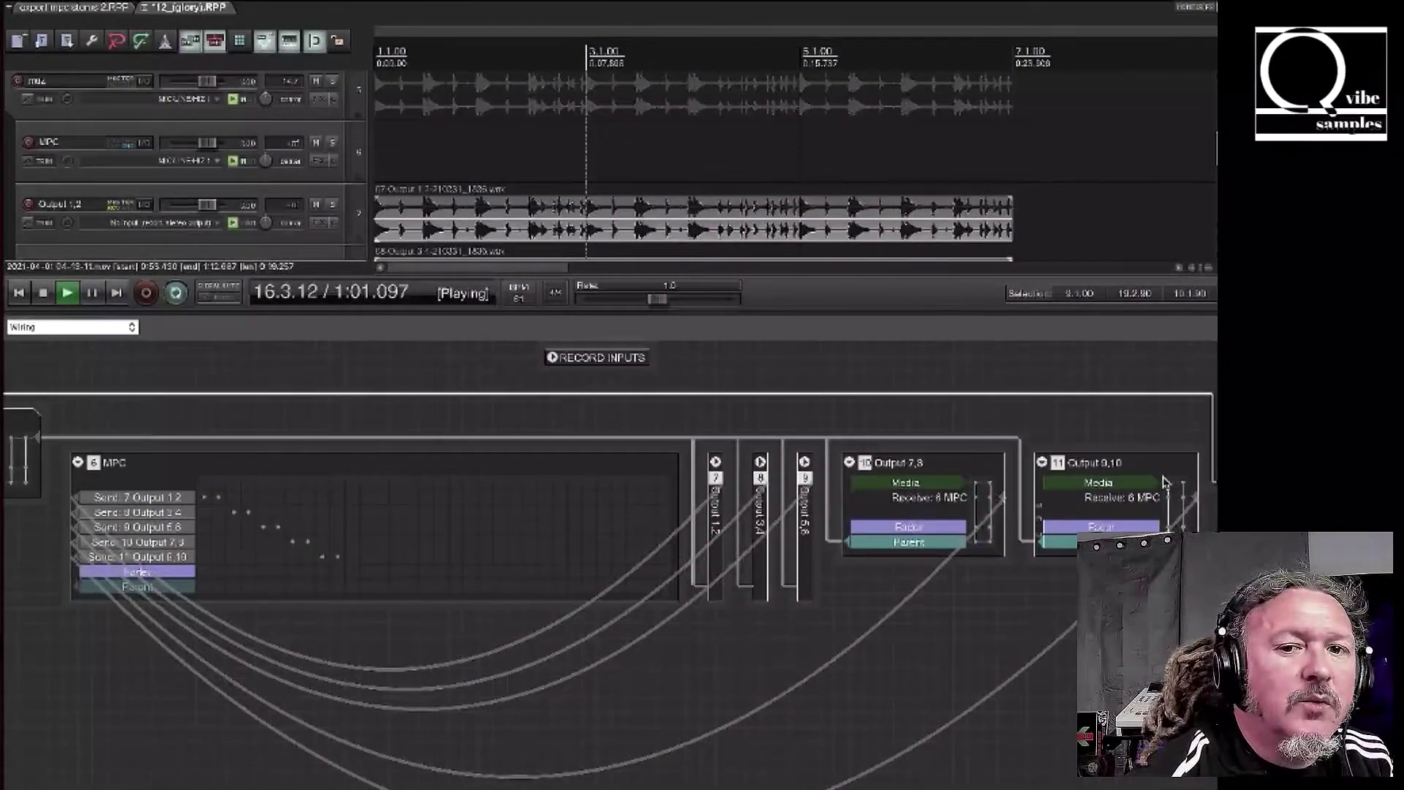
Expand the Output 5,6, 3,4 and 1,2 track boxes, then collapse Output 1,2 and 3,4 again
{"action": "left_click", "coordinate": [805, 463]}
{"action": "left_click", "coordinate": [761, 462]}
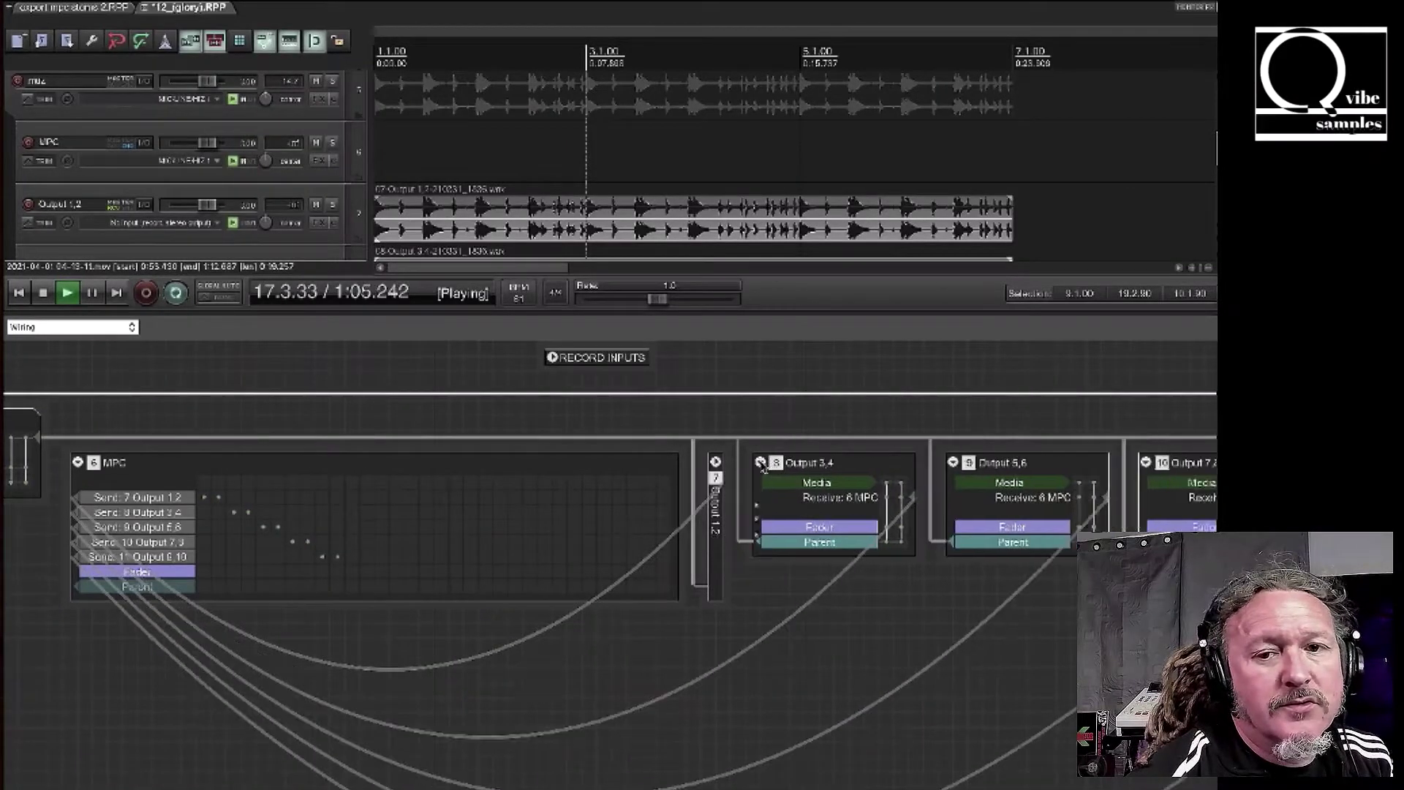
{"action": "left_click", "coordinate": [716, 463]}
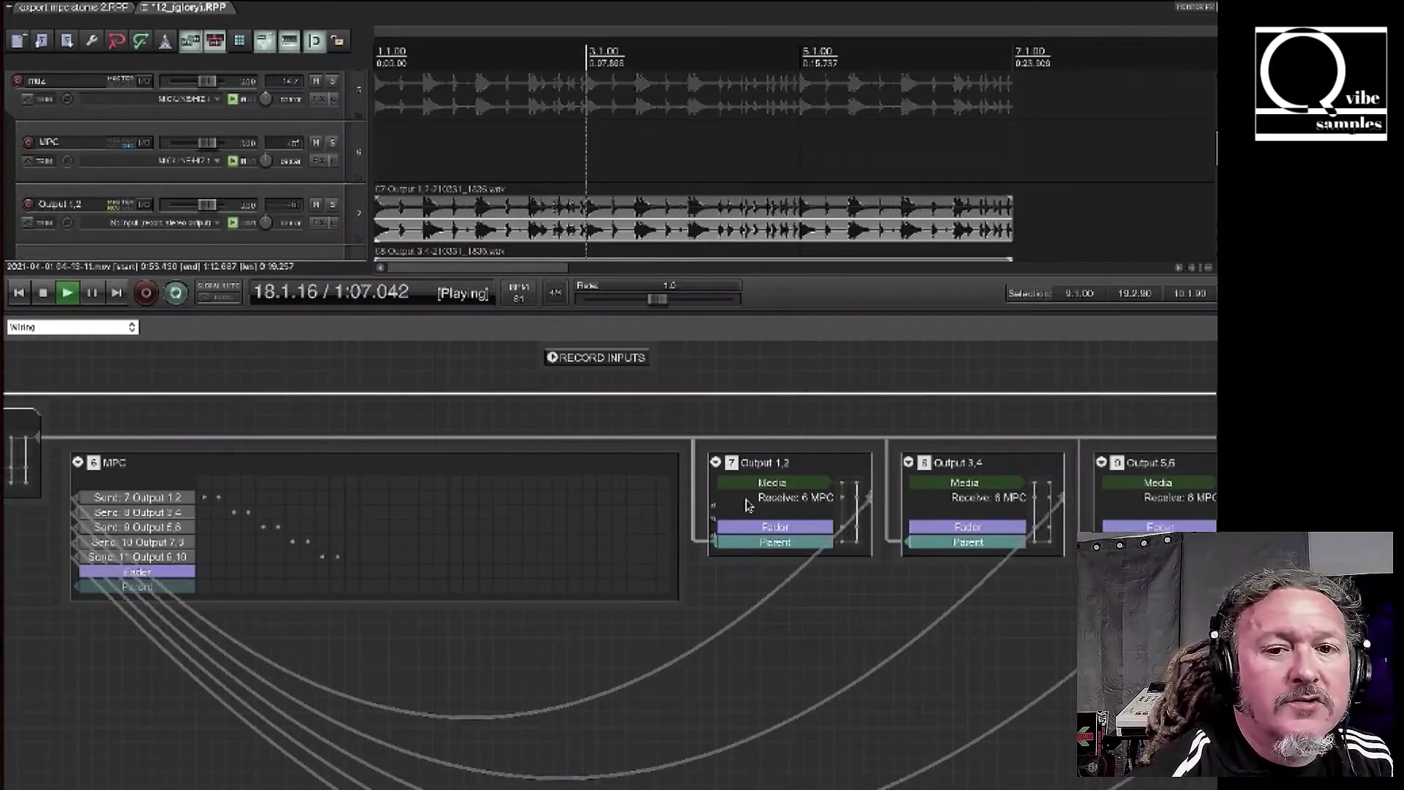
{"action": "left_click", "coordinate": [716, 463]}
{"action": "left_click", "coordinate": [761, 462]}
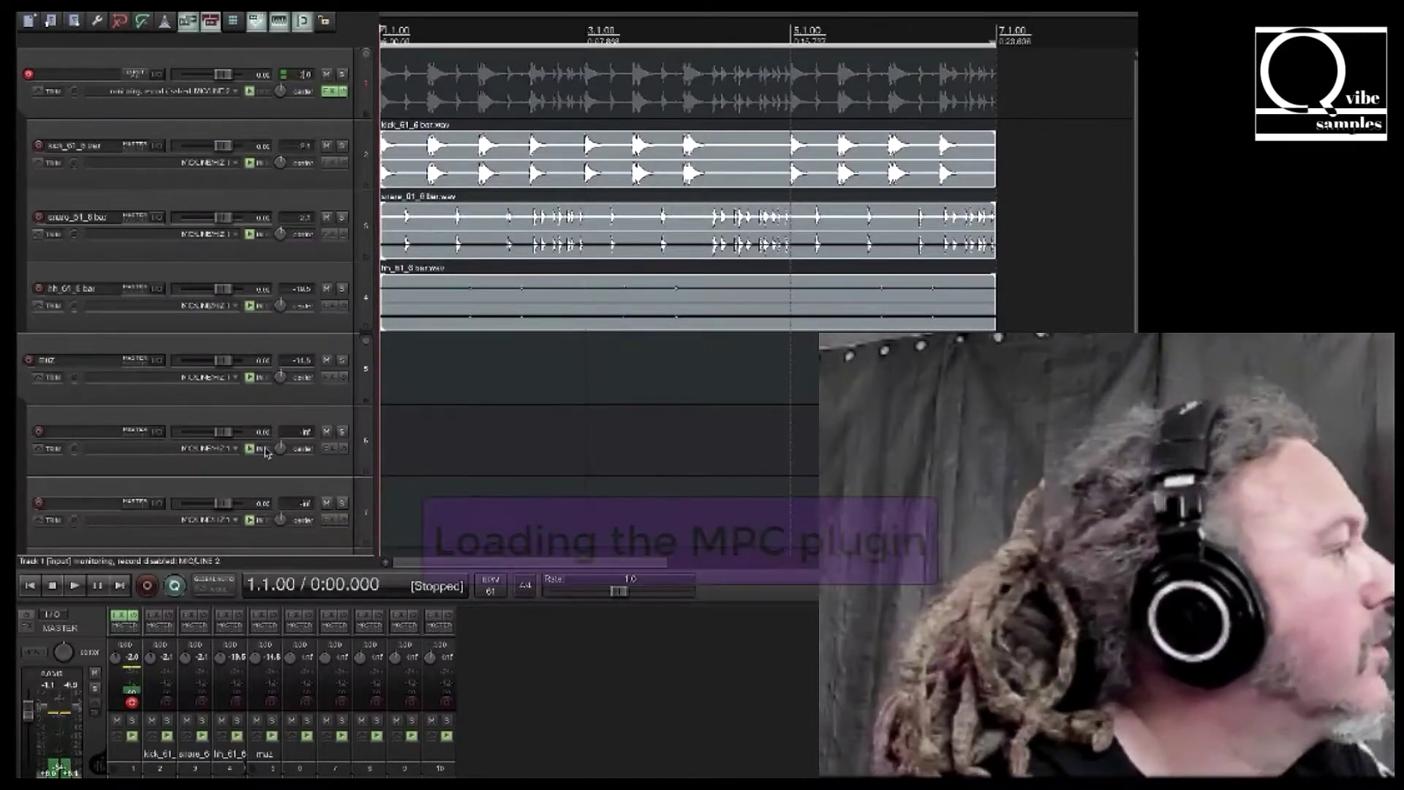
Add the AU: MPC (Akai Professional) instrument to Track 6 from the Add FX list
{"action": "left_click", "coordinate": [333, 449]}
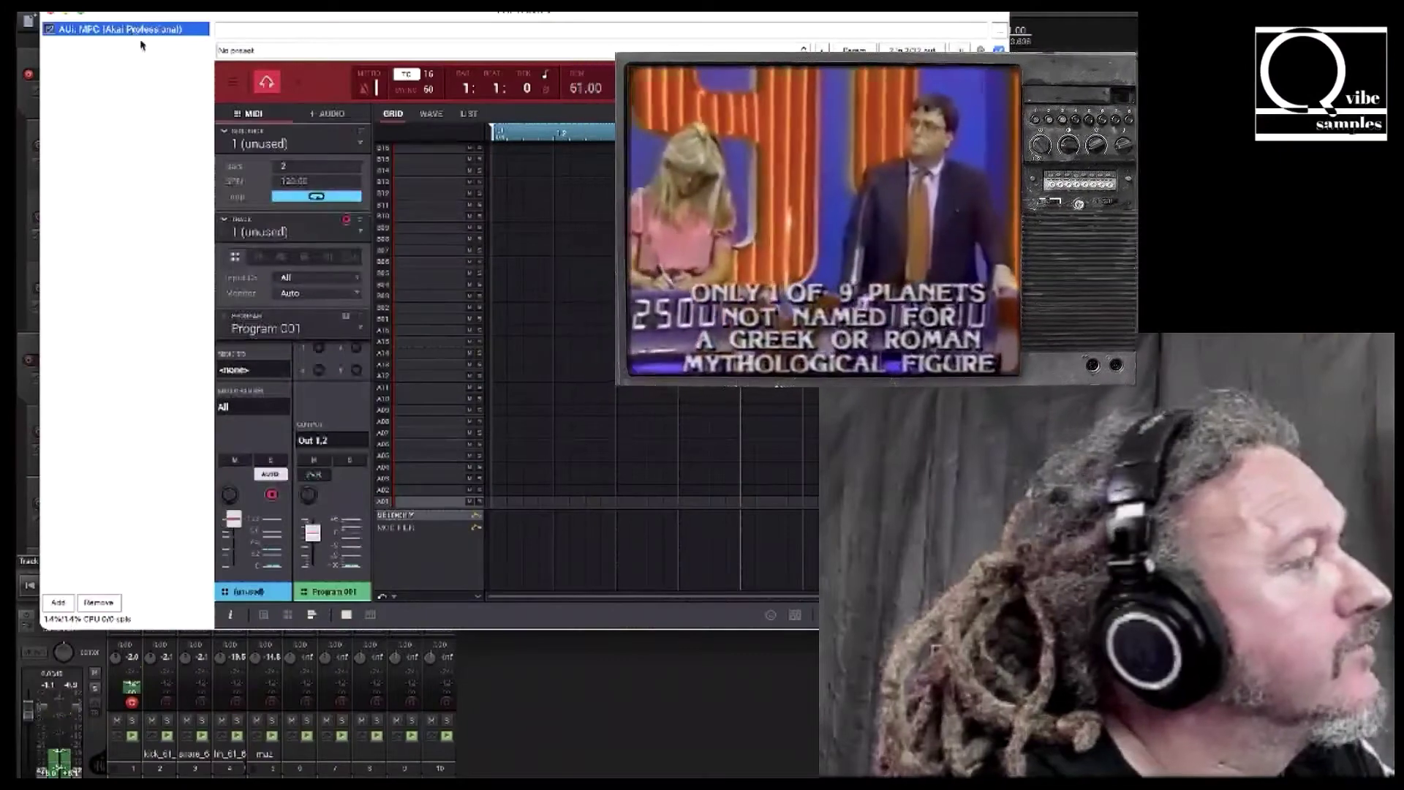
{"action": "right_click", "coordinate": [202, 31]}
{"action": "left_click", "coordinate": [119, 188]}
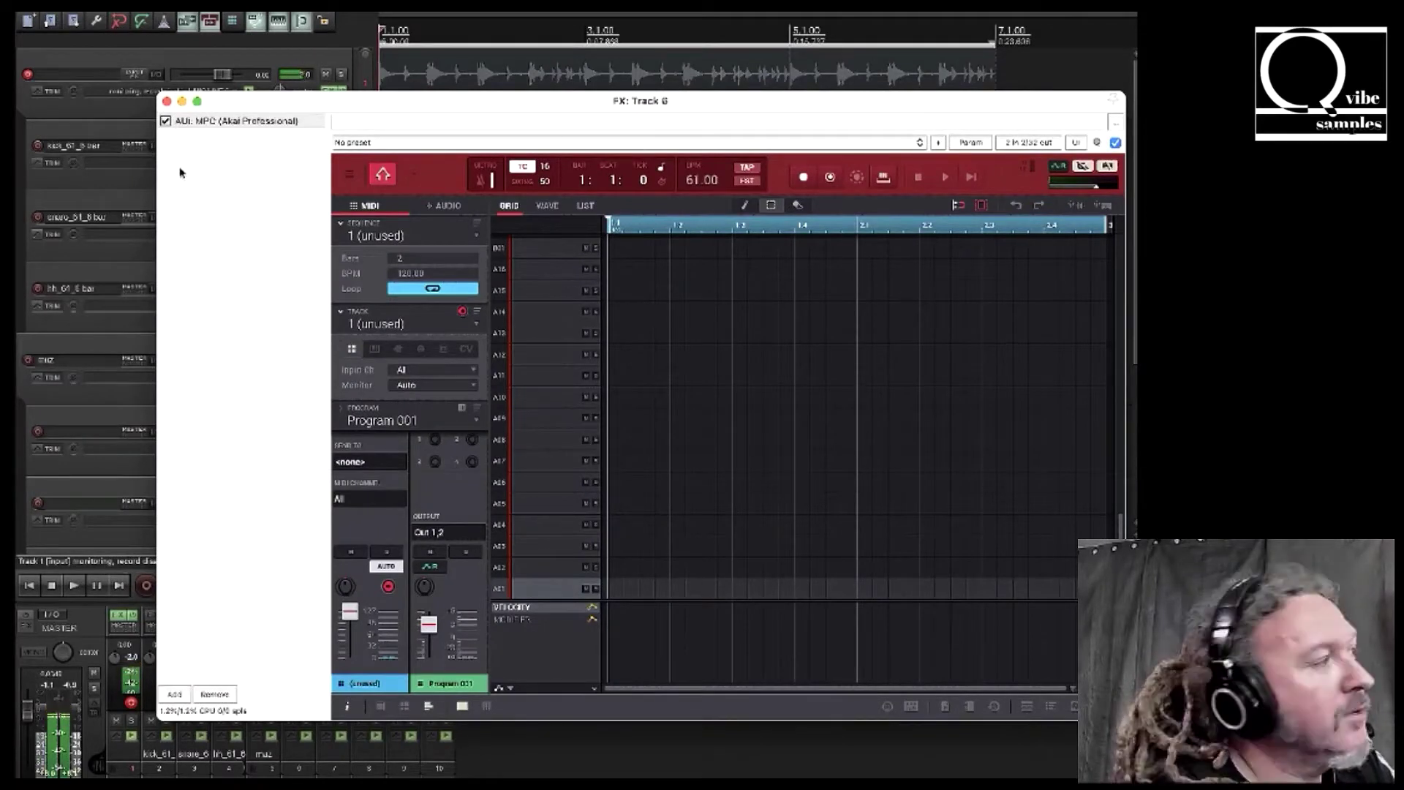
Build multichannel routing for MPC's output, creating tracks Output 1,2 through Output 31,32
{"action": "right_click", "coordinate": [239, 124]}
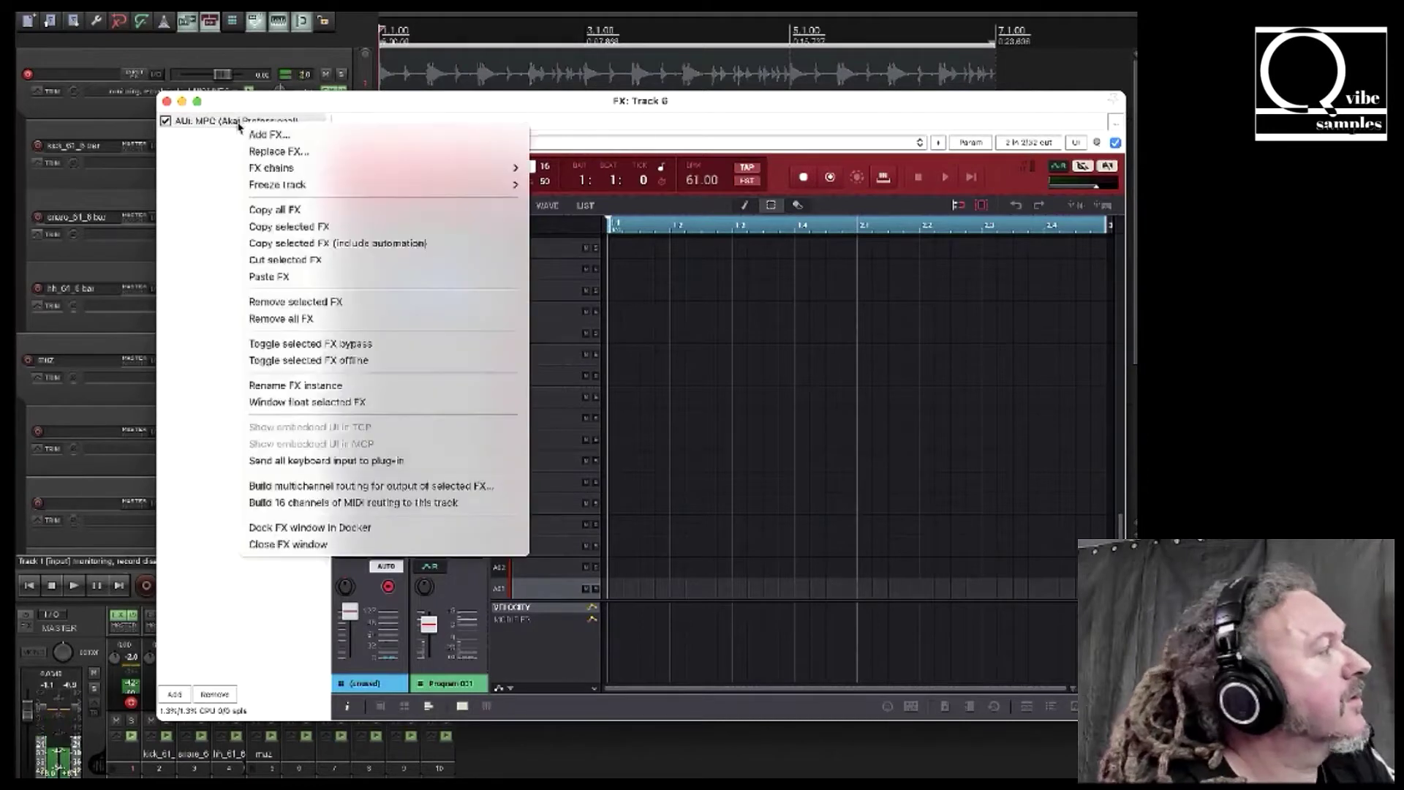
{"action": "left_click", "coordinate": [314, 488]}
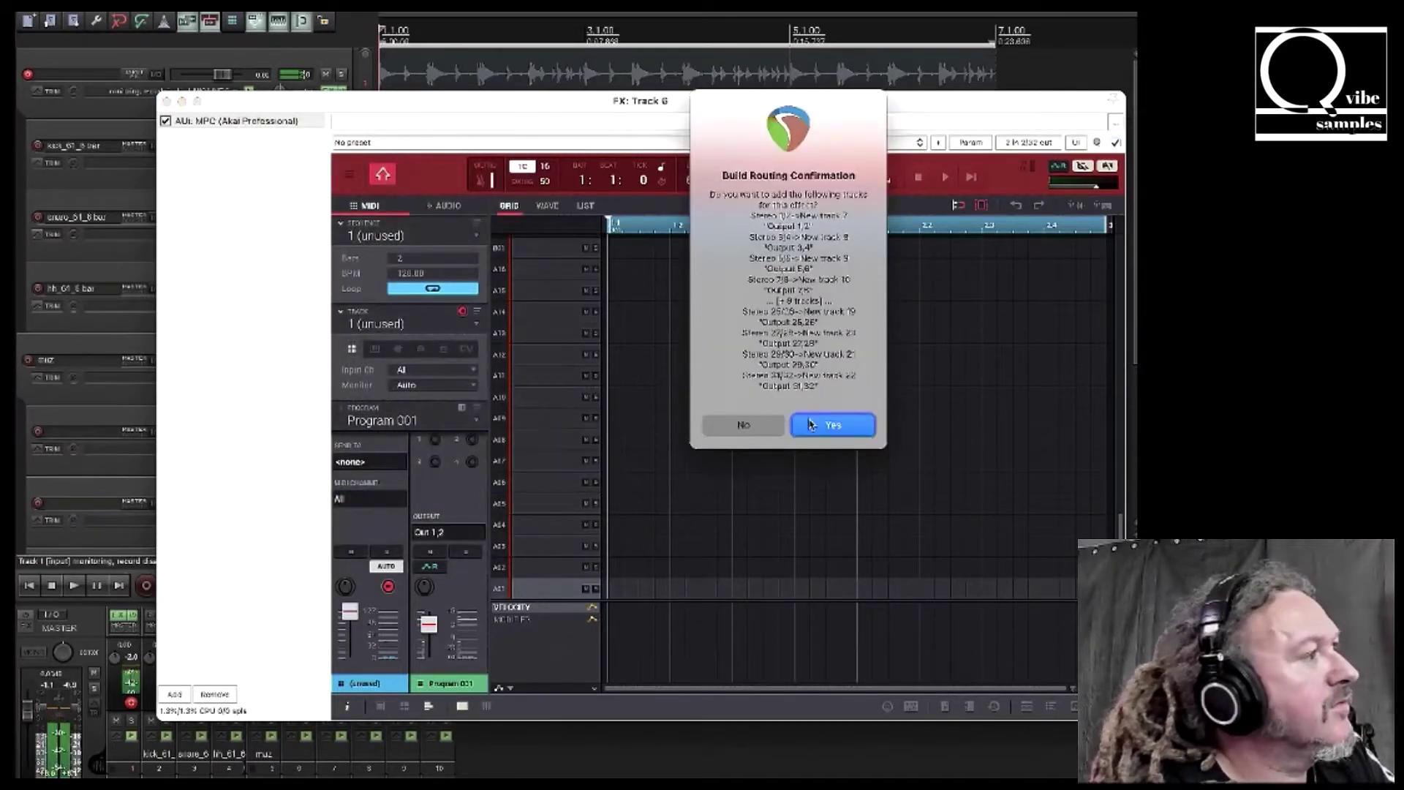
{"action": "left_click", "coordinate": [824, 432]}
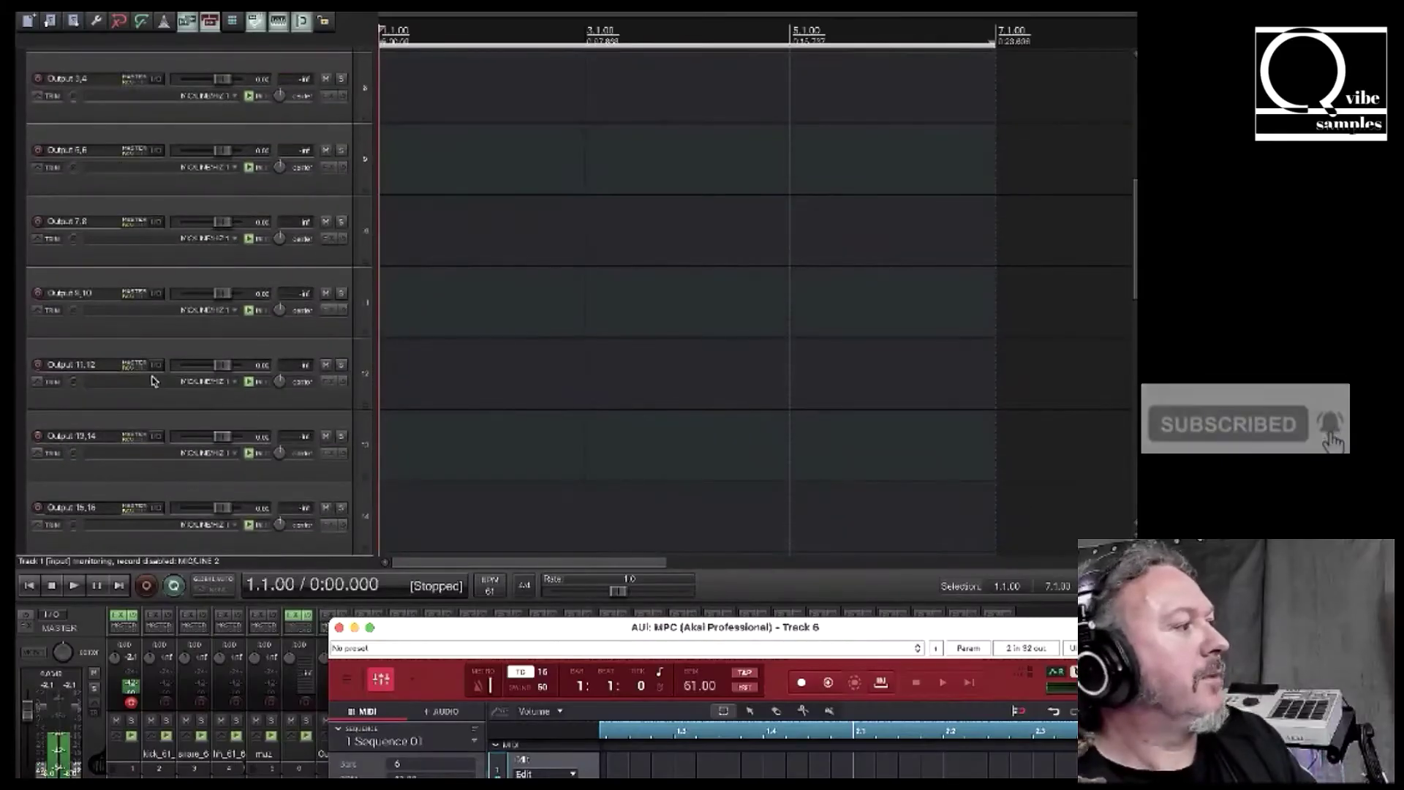
{"action": "scroll", "coordinate": [154, 380], "scroll_direction": "down", "scroll_amount": 1}
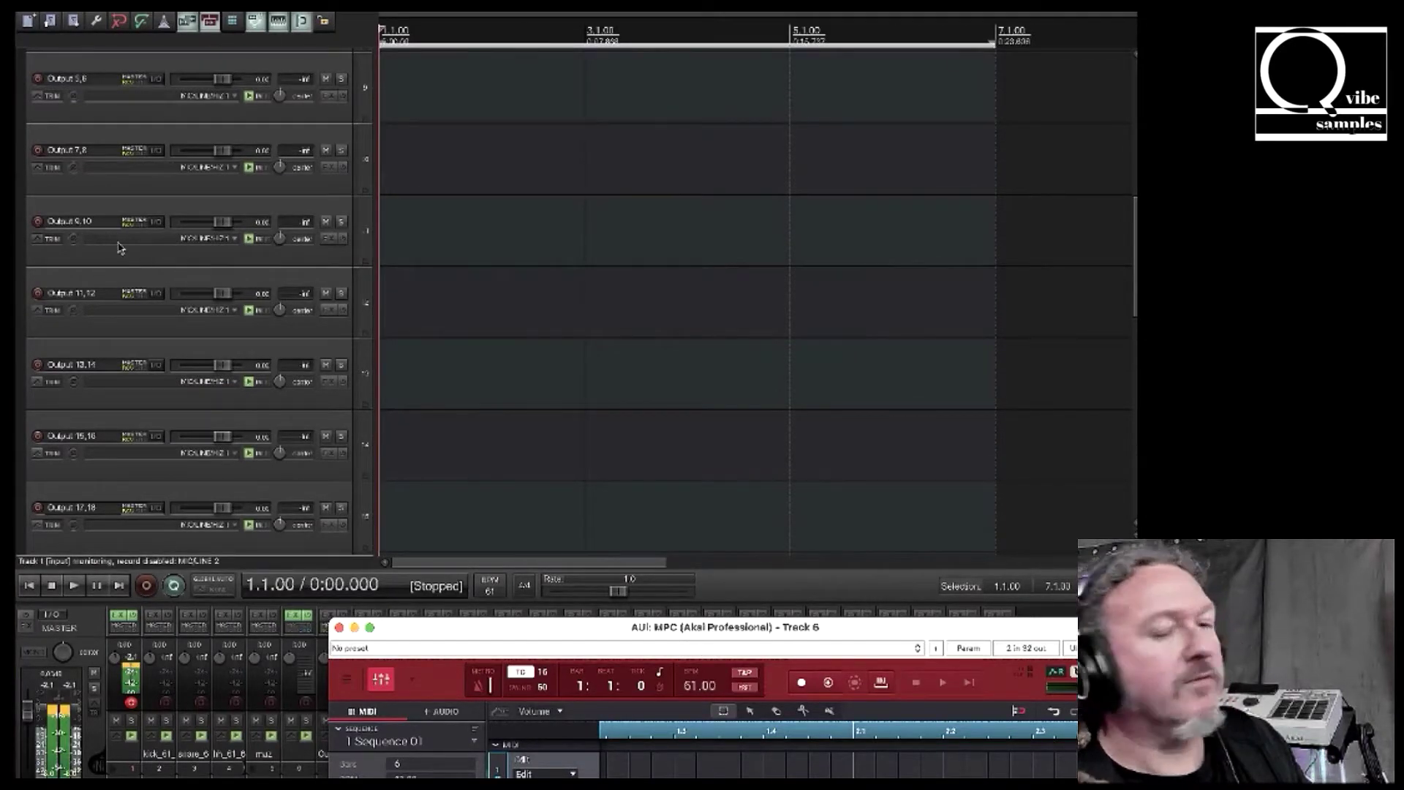
{"action": "scroll", "coordinate": [114, 225], "scroll_direction": "up", "scroll_amount": 2}
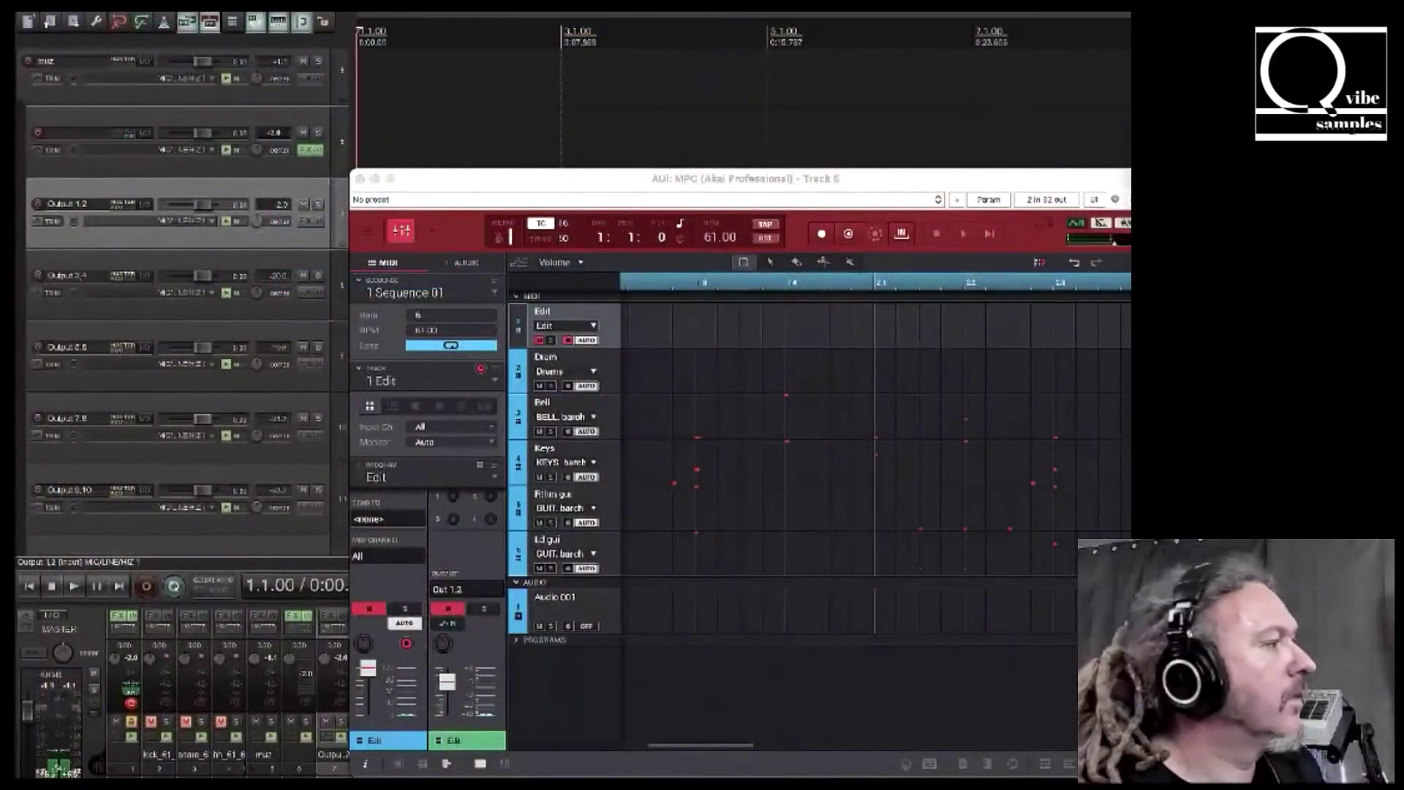
Start playback, move the MPC window down, and loop-select 3.1.00 to 5.1.00
{"action": "key", "text": "space"}
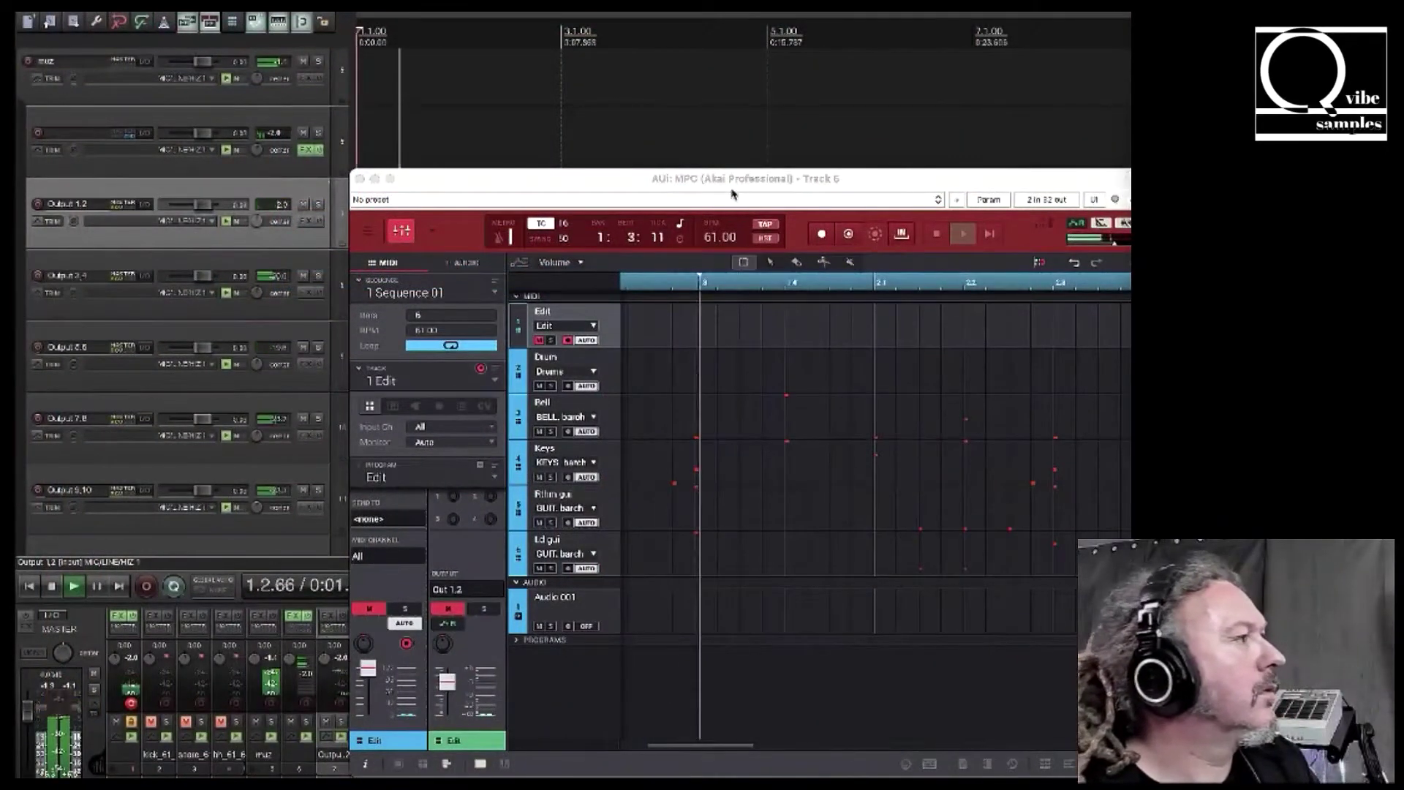
{"action": "left_click_drag", "start_coordinate": [734, 182], "coordinate": [766, 641]}
{"action": "left_click_drag", "start_coordinate": [715, 31], "coordinate": [564, 44]}
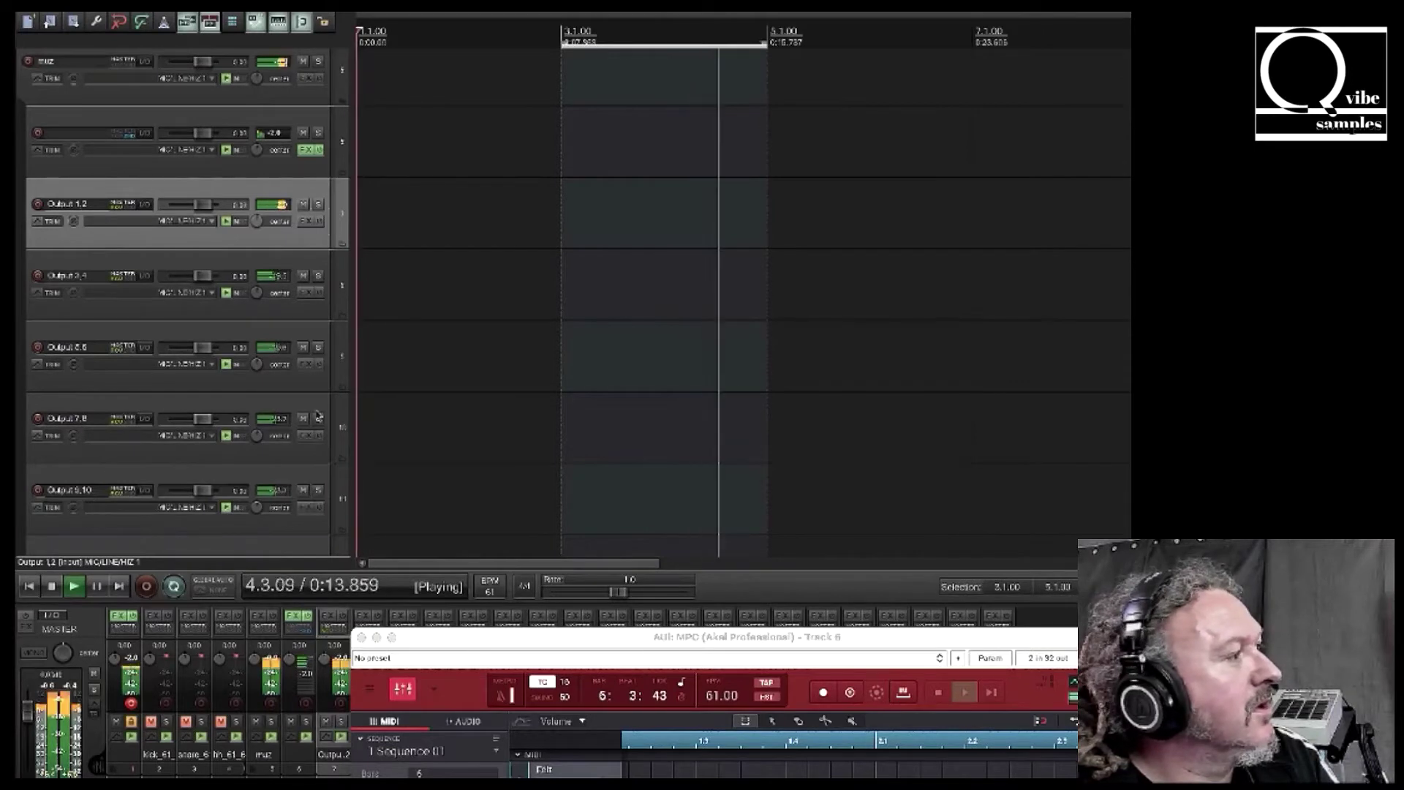
{"action": "left_click", "coordinate": [319, 205]}
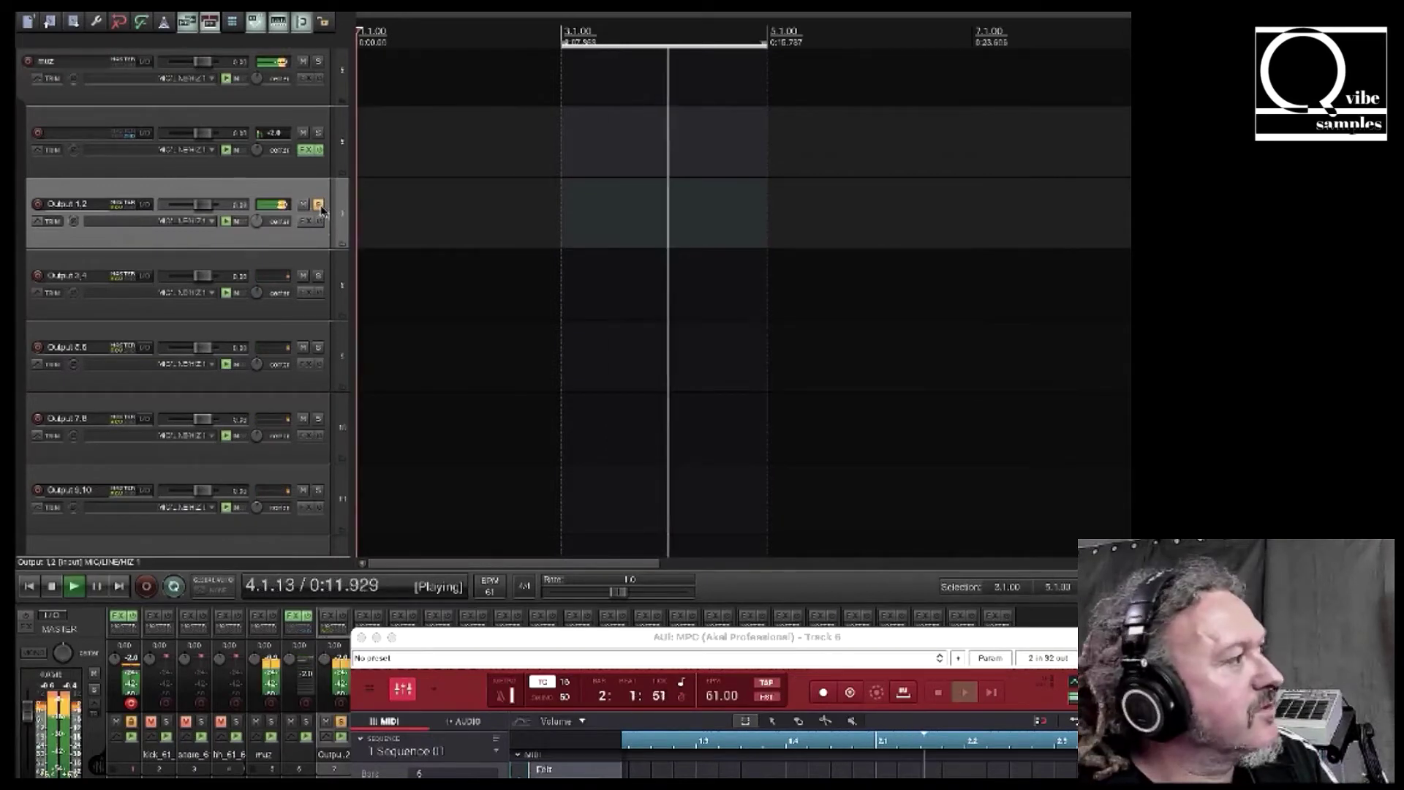
{"action": "right_click", "coordinate": [318, 278]}
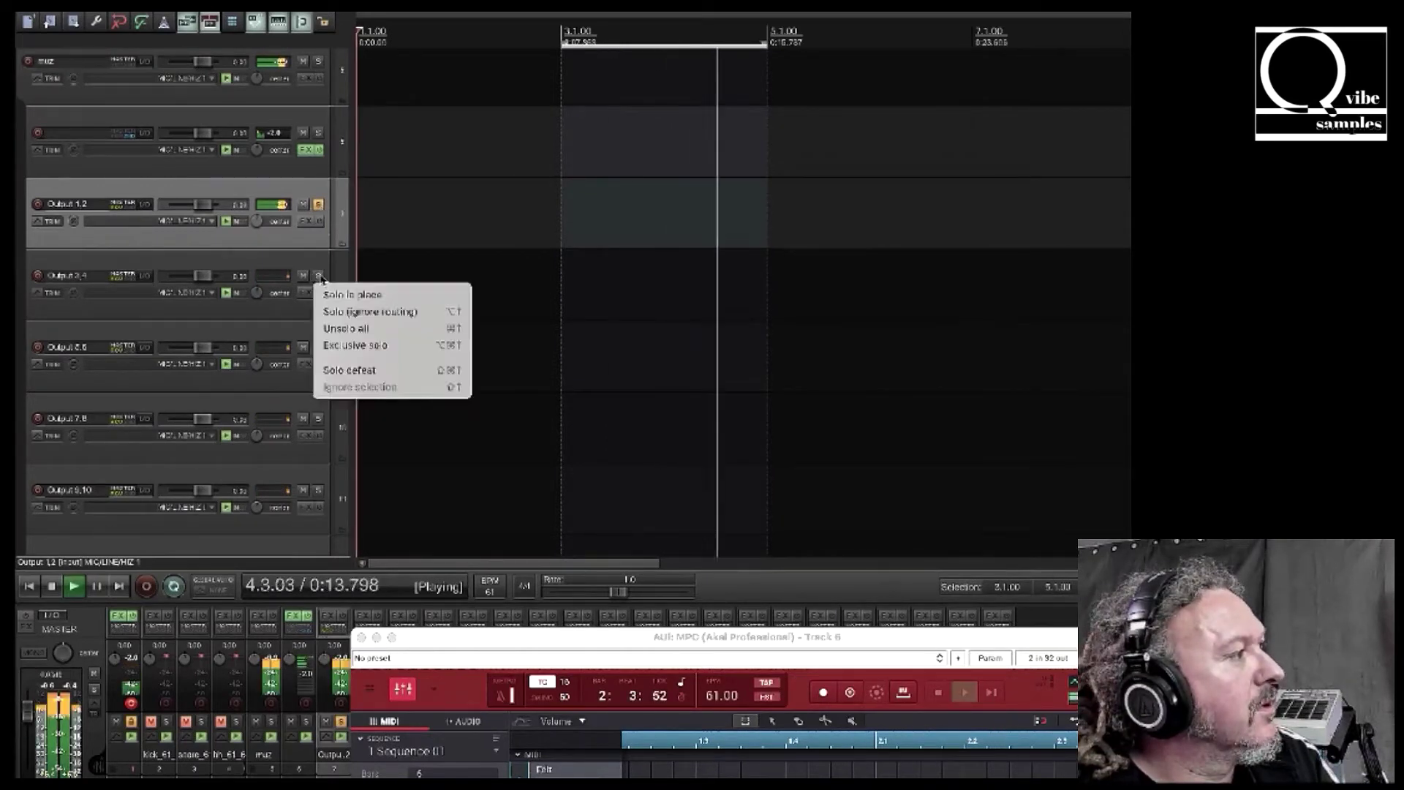
{"action": "left_click", "coordinate": [380, 349]}
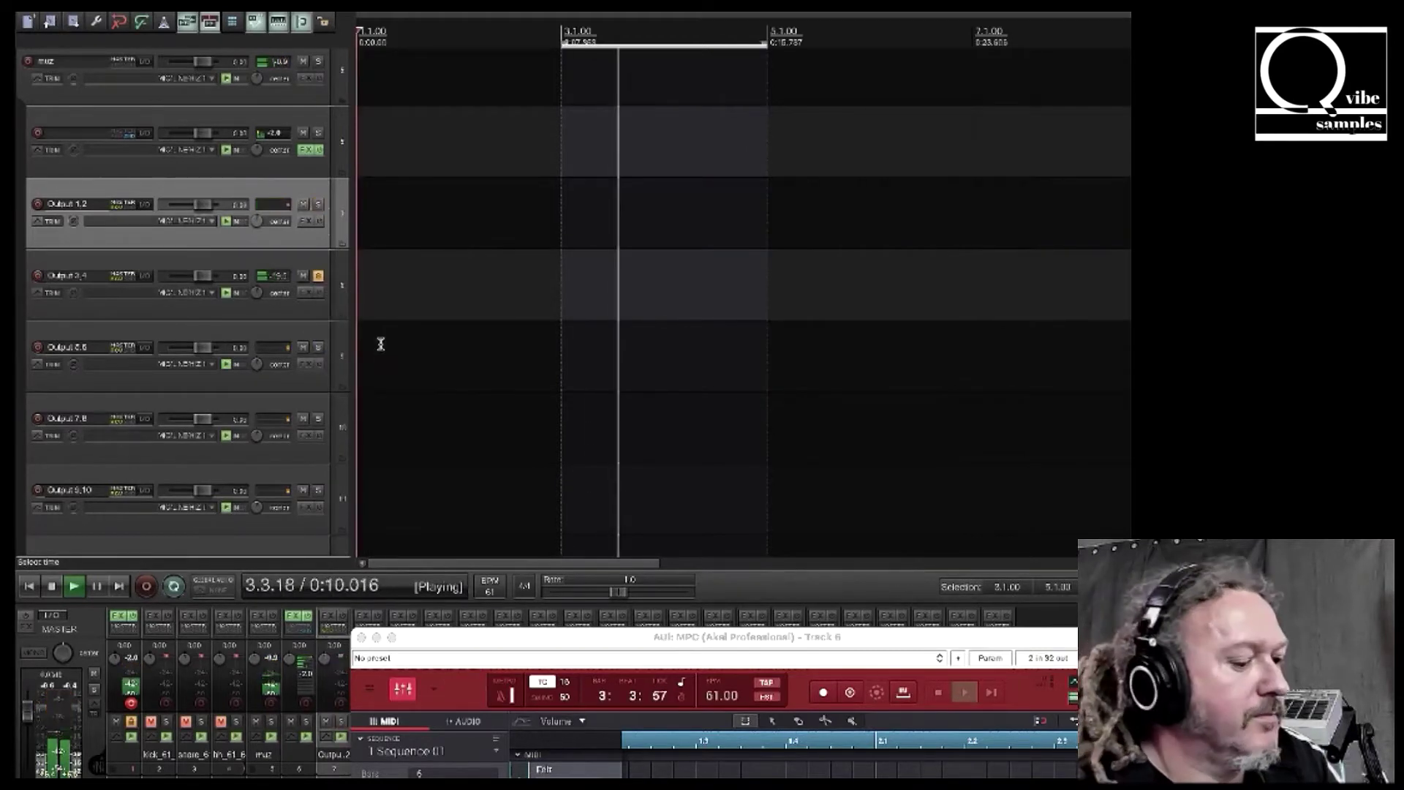
{"action": "key", "text": "Down"}
{"action": "key", "text": "Down"}
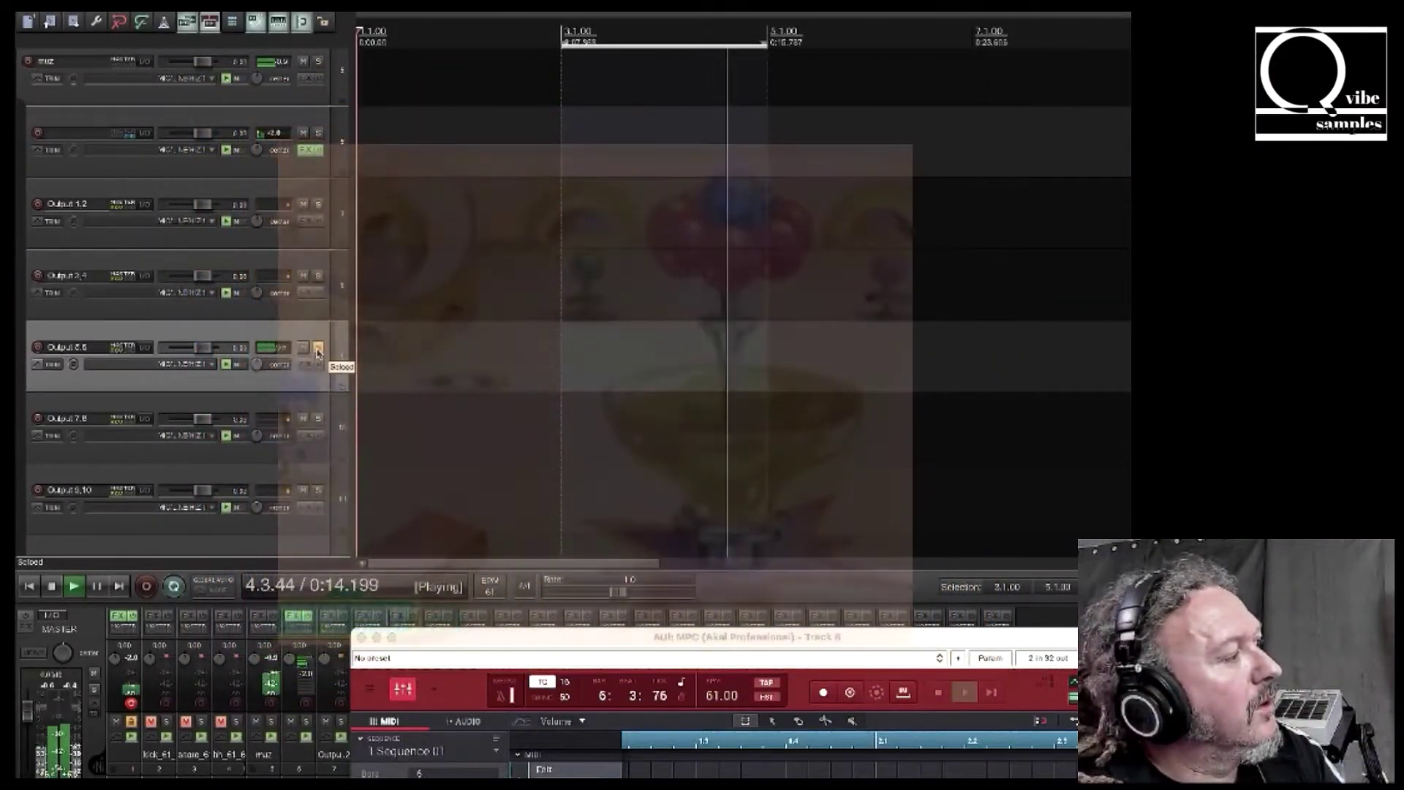
{"action": "left_click", "coordinate": [317, 350]}
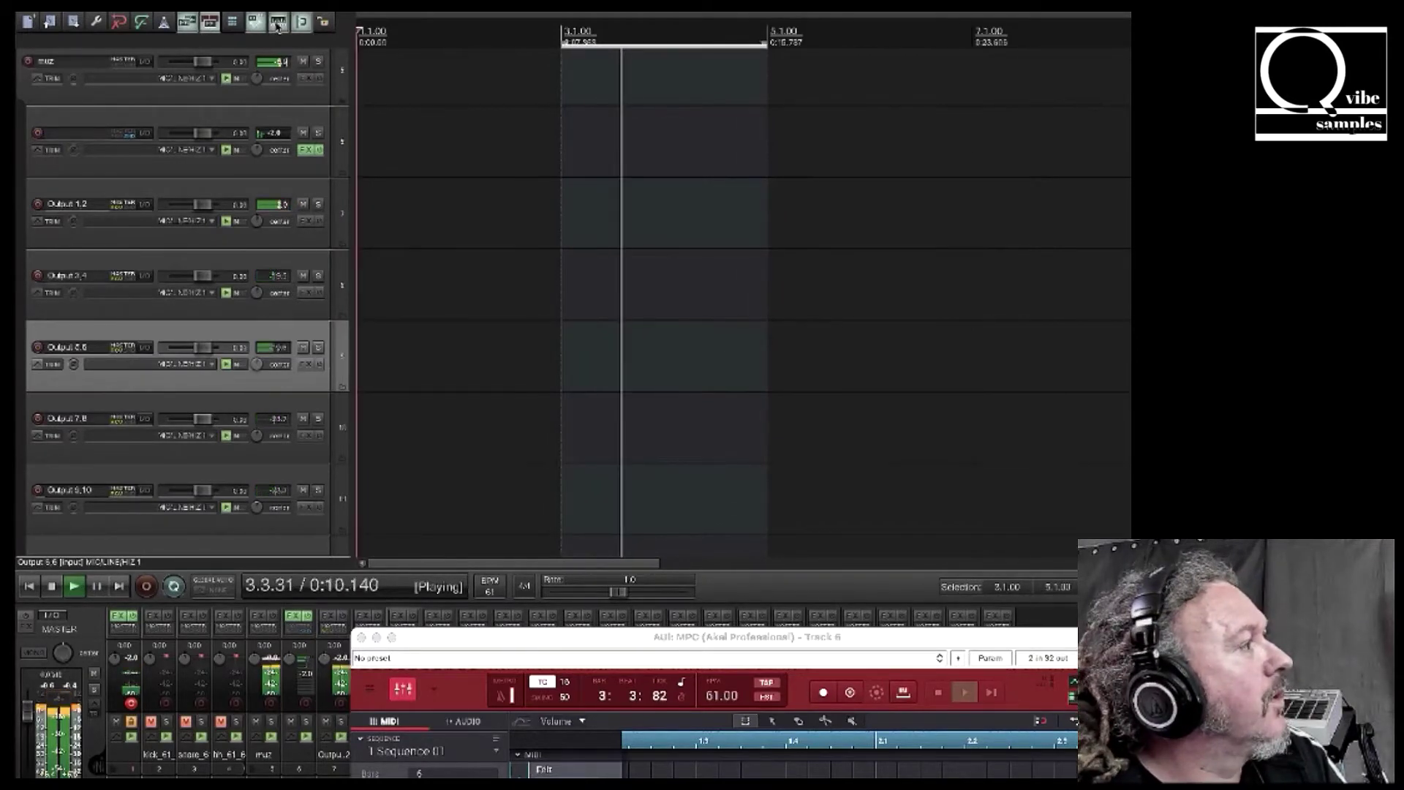
Check the Snap/Grid Settings, then widen the loop selection to 1.1.00–6.4.87
{"action": "right_click", "coordinate": [278, 24]}
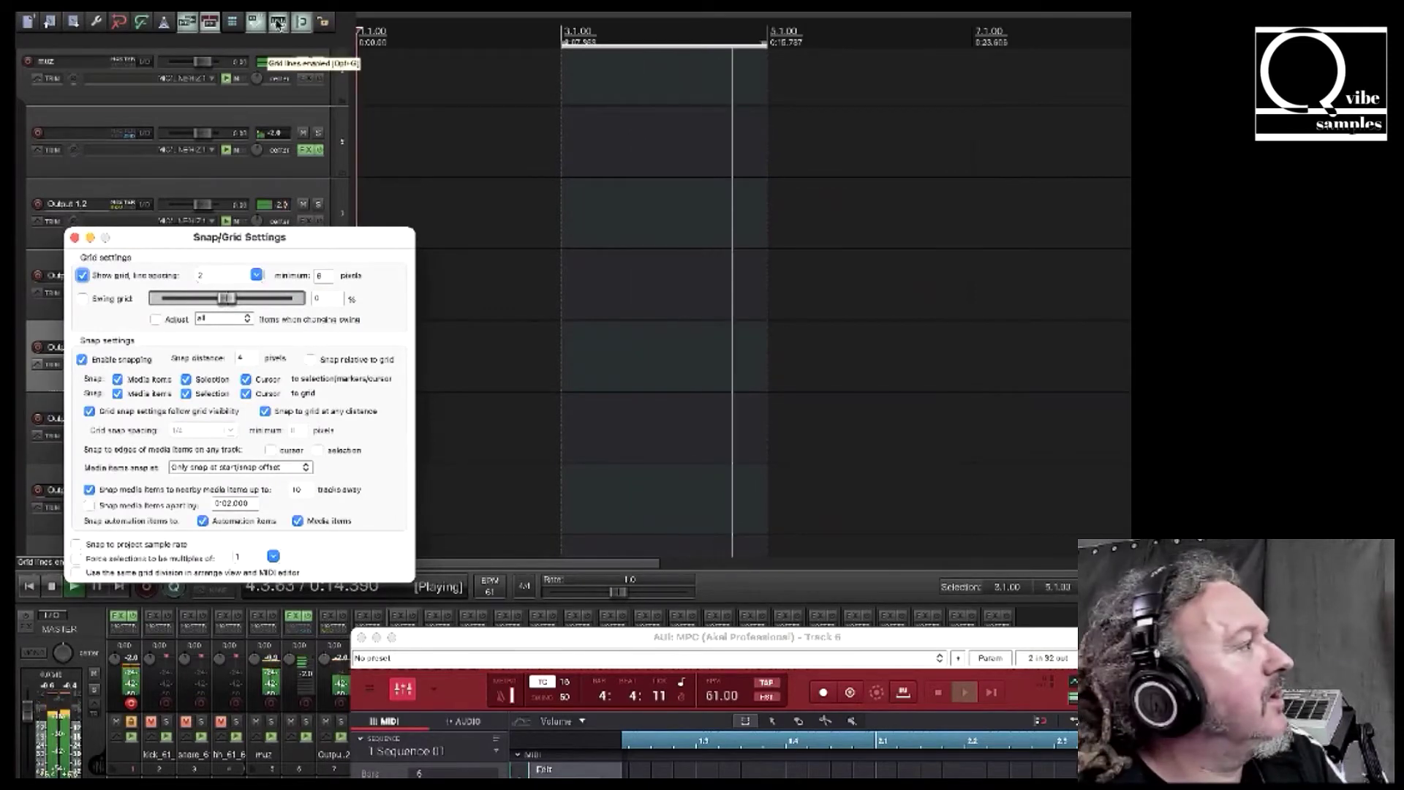
{"action": "right_click", "coordinate": [278, 23]}
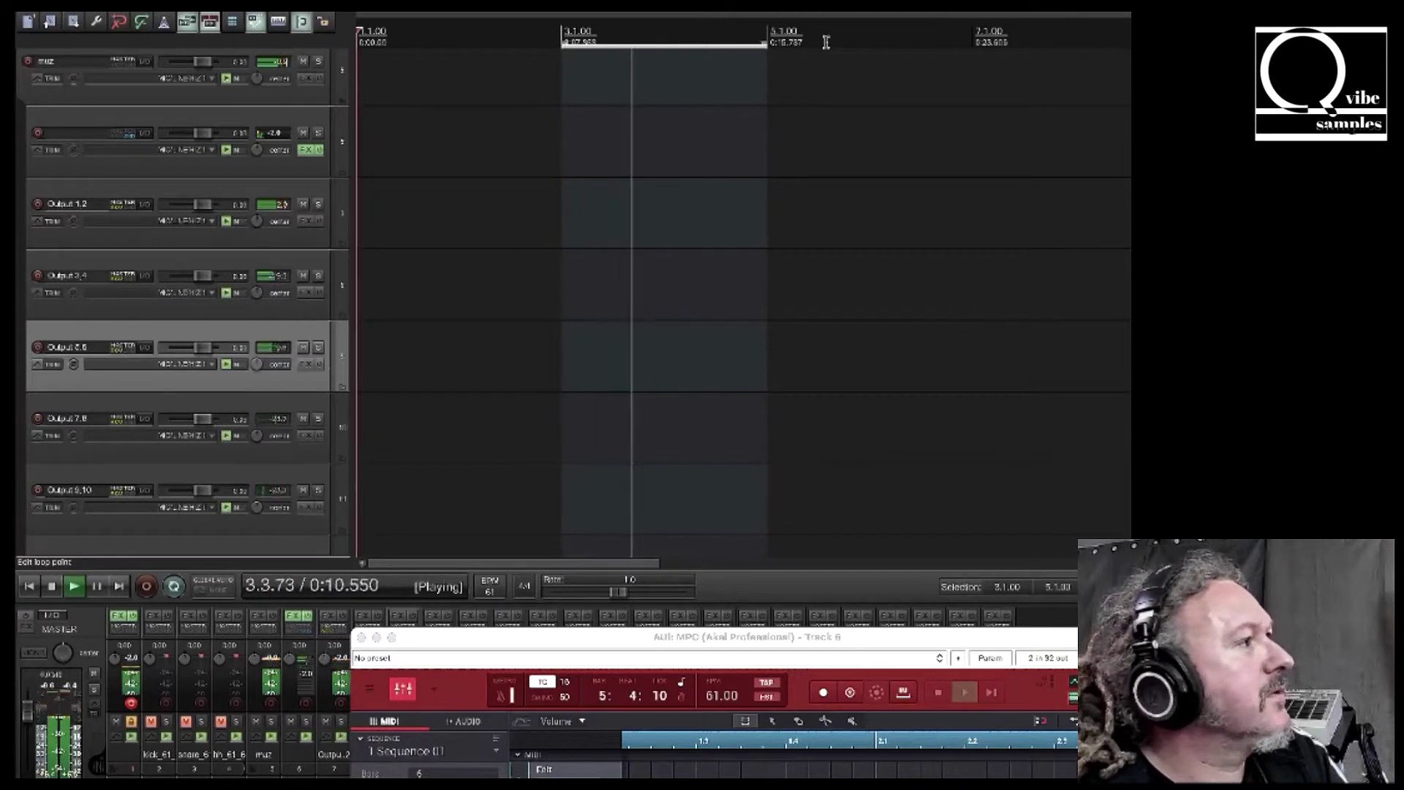
{"action": "left_click_drag", "start_coordinate": [969, 42], "coordinate": [335, 46]}
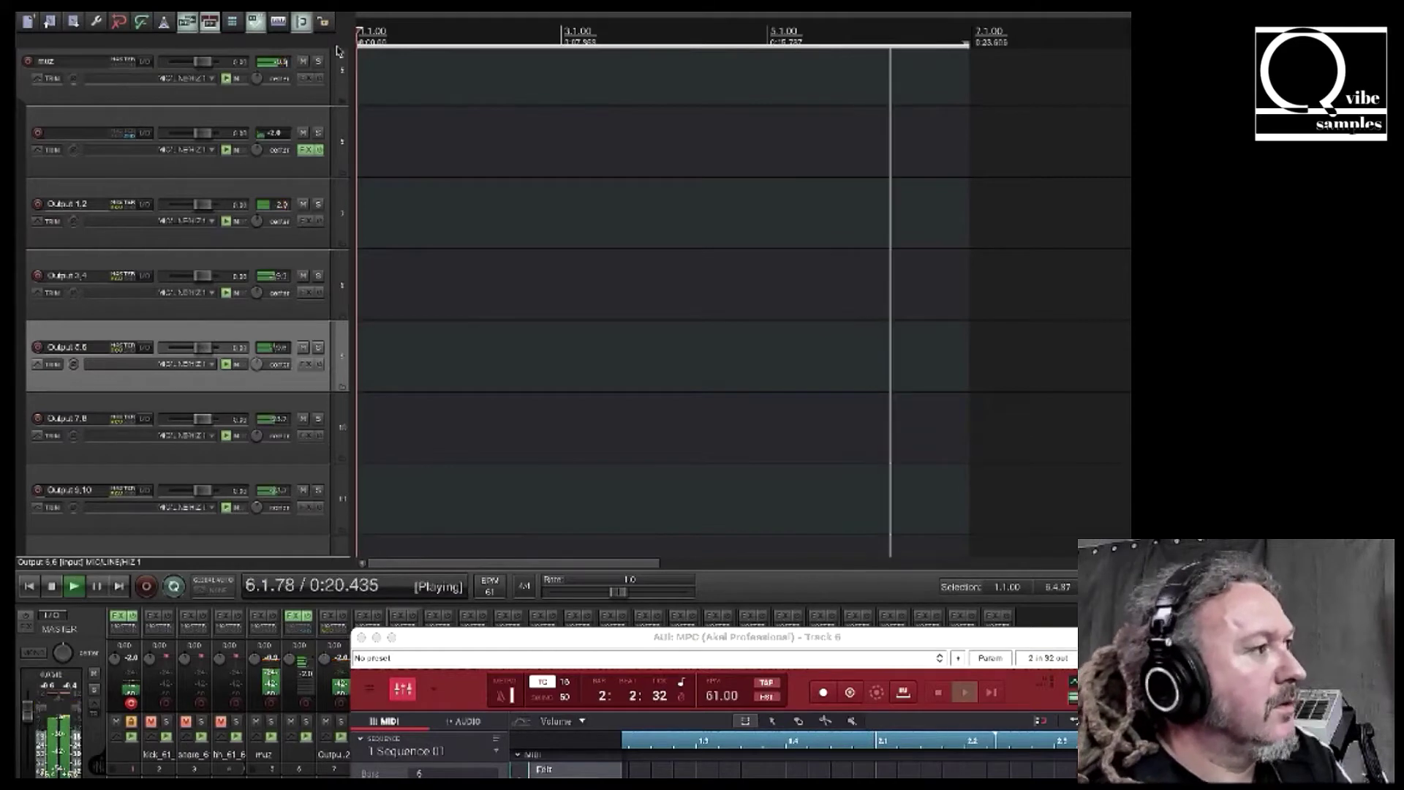
Stop playback, select tracks Output 1,2 through Output 9,10, and record-arm them
{"action": "key", "text": "space"}
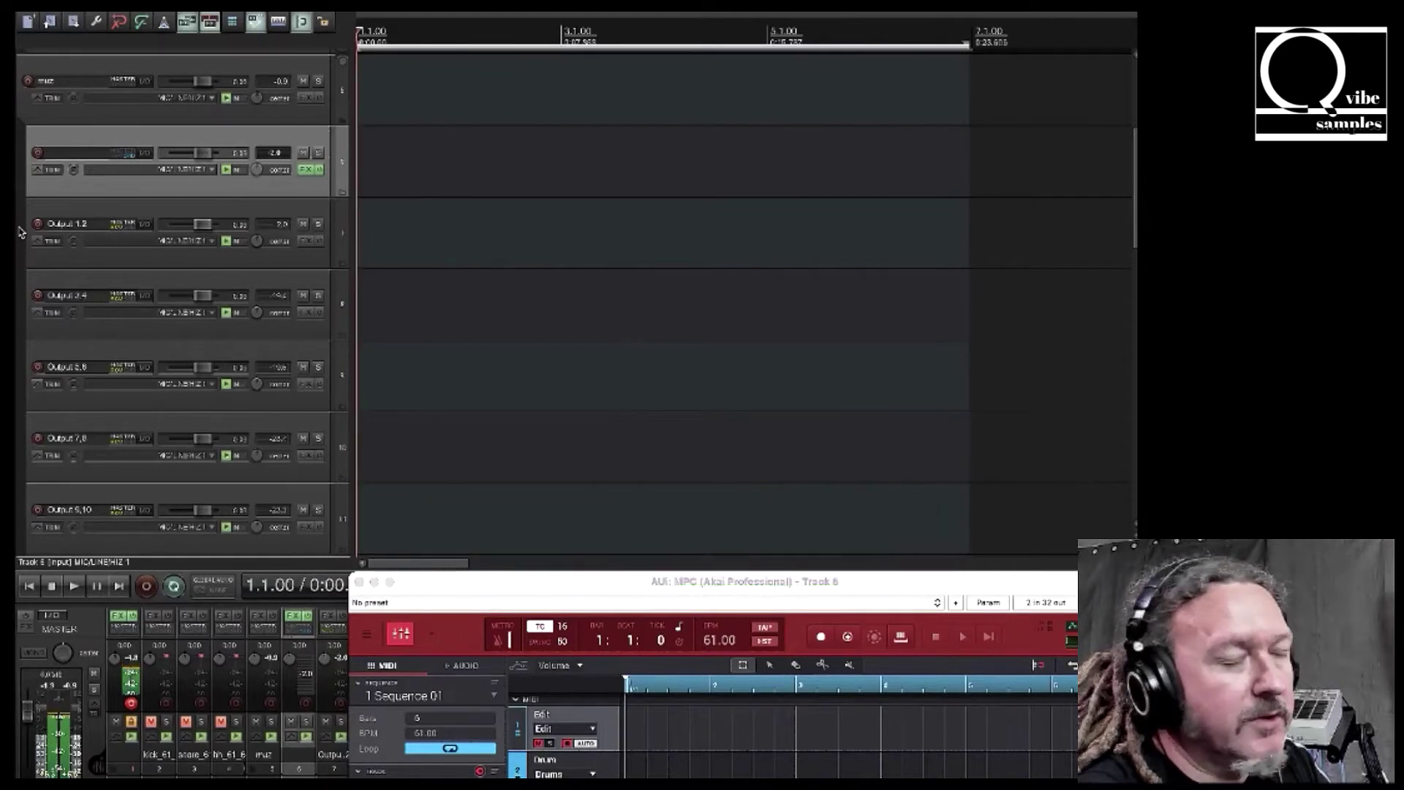
{"action": "left_click", "coordinate": [73, 217]}
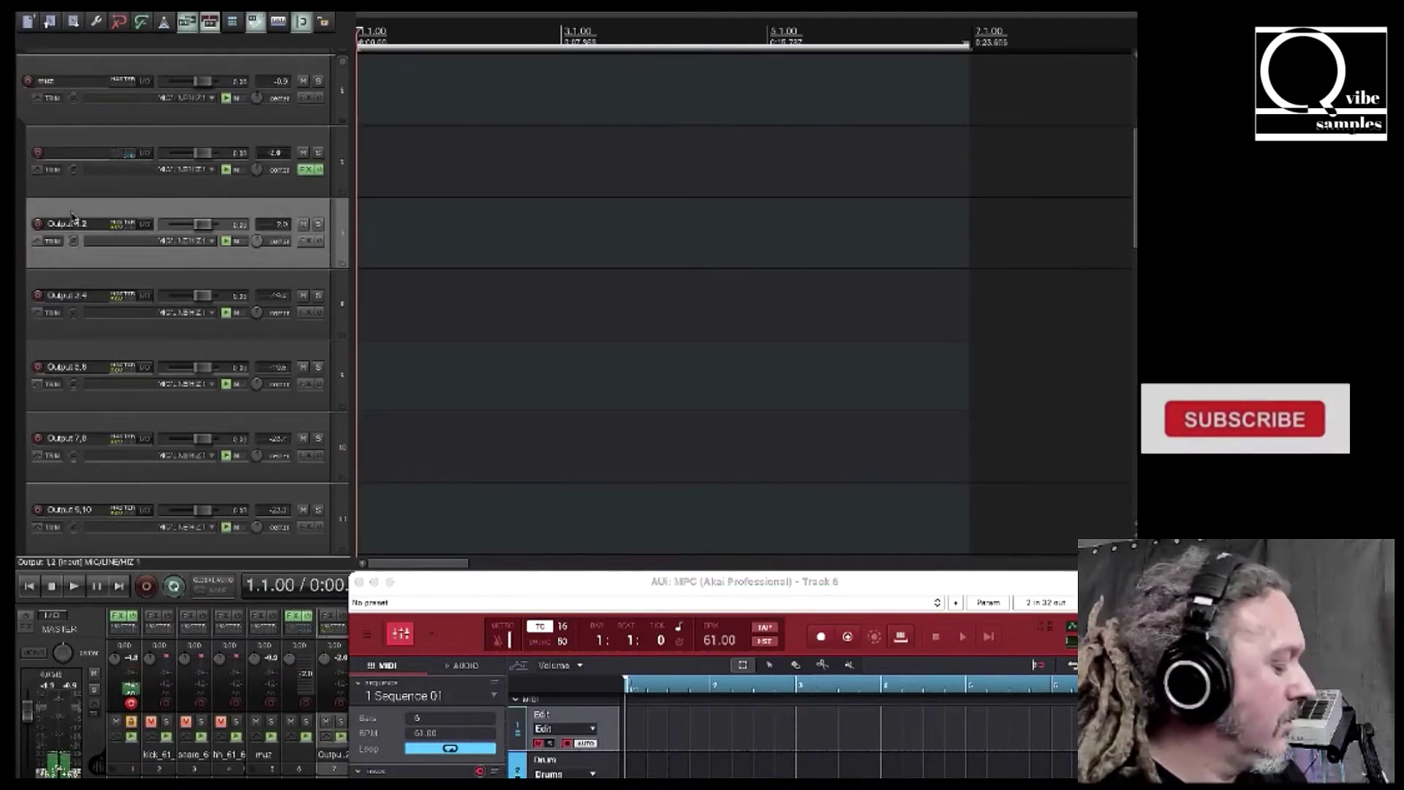
{"action": "left_click", "coordinate": [79, 496], "text": "shift"}
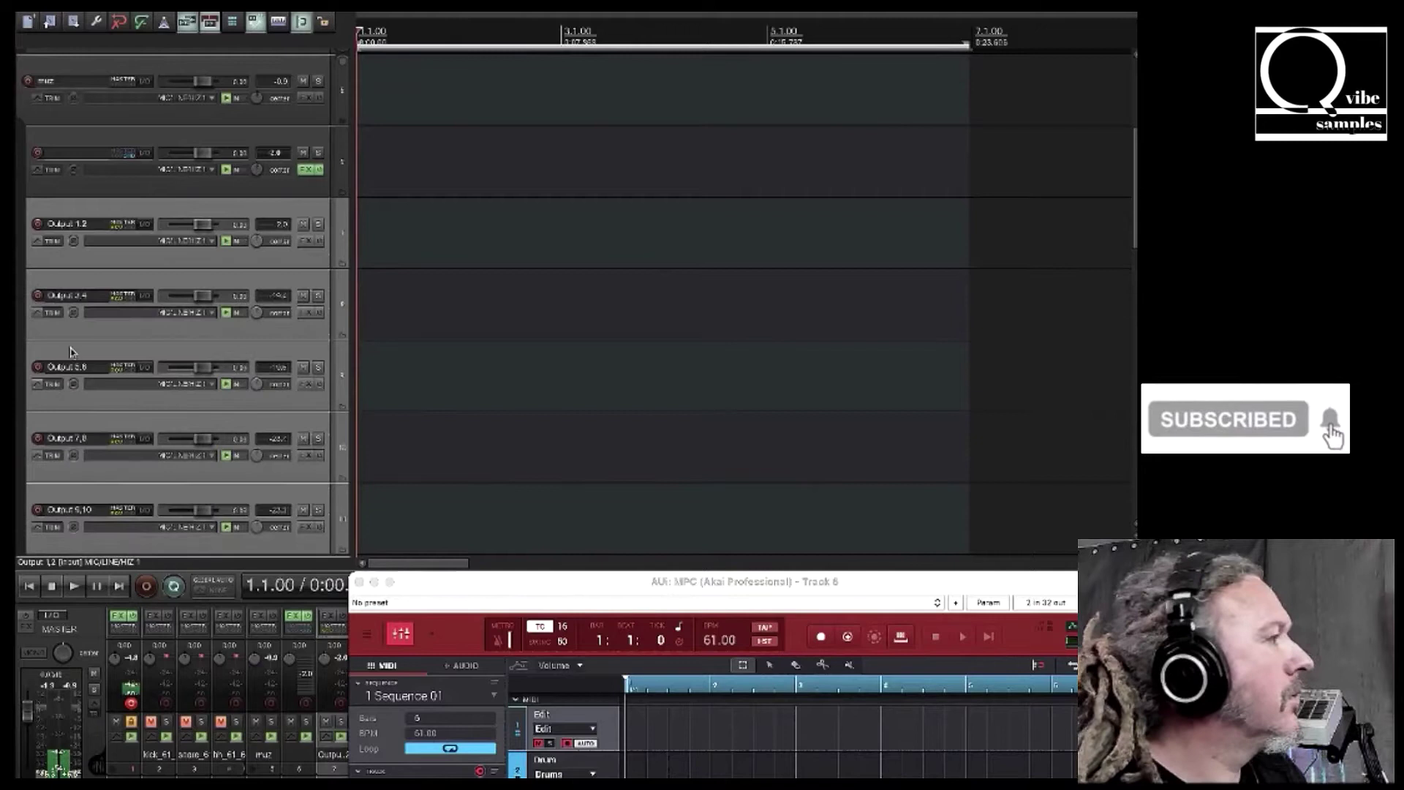
{"action": "left_click", "coordinate": [36, 225]}
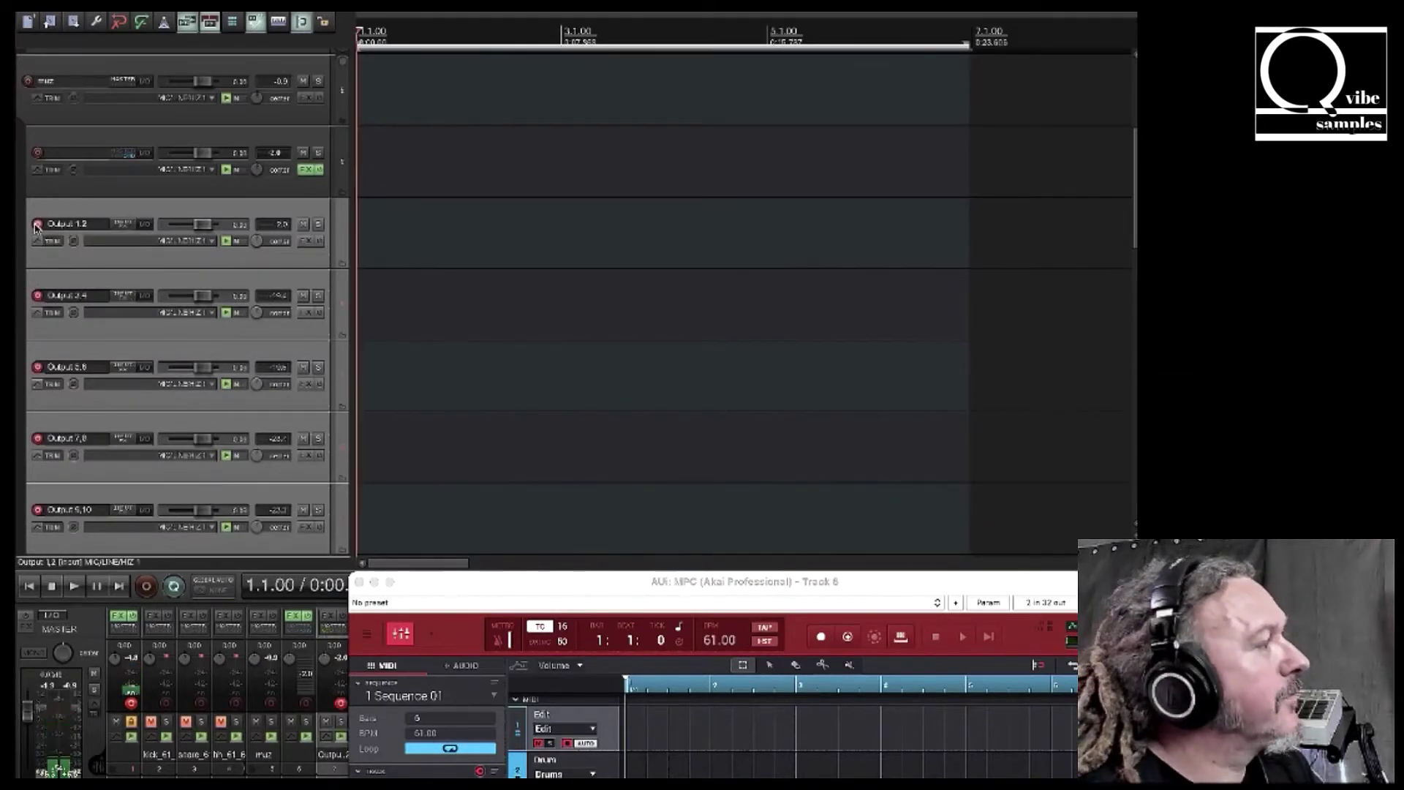
Set the input of the five armed Output tracks to Input: None
{"action": "left_click", "coordinate": [209, 242]}
{"action": "mouse_move", "coordinate": [282, 278]}
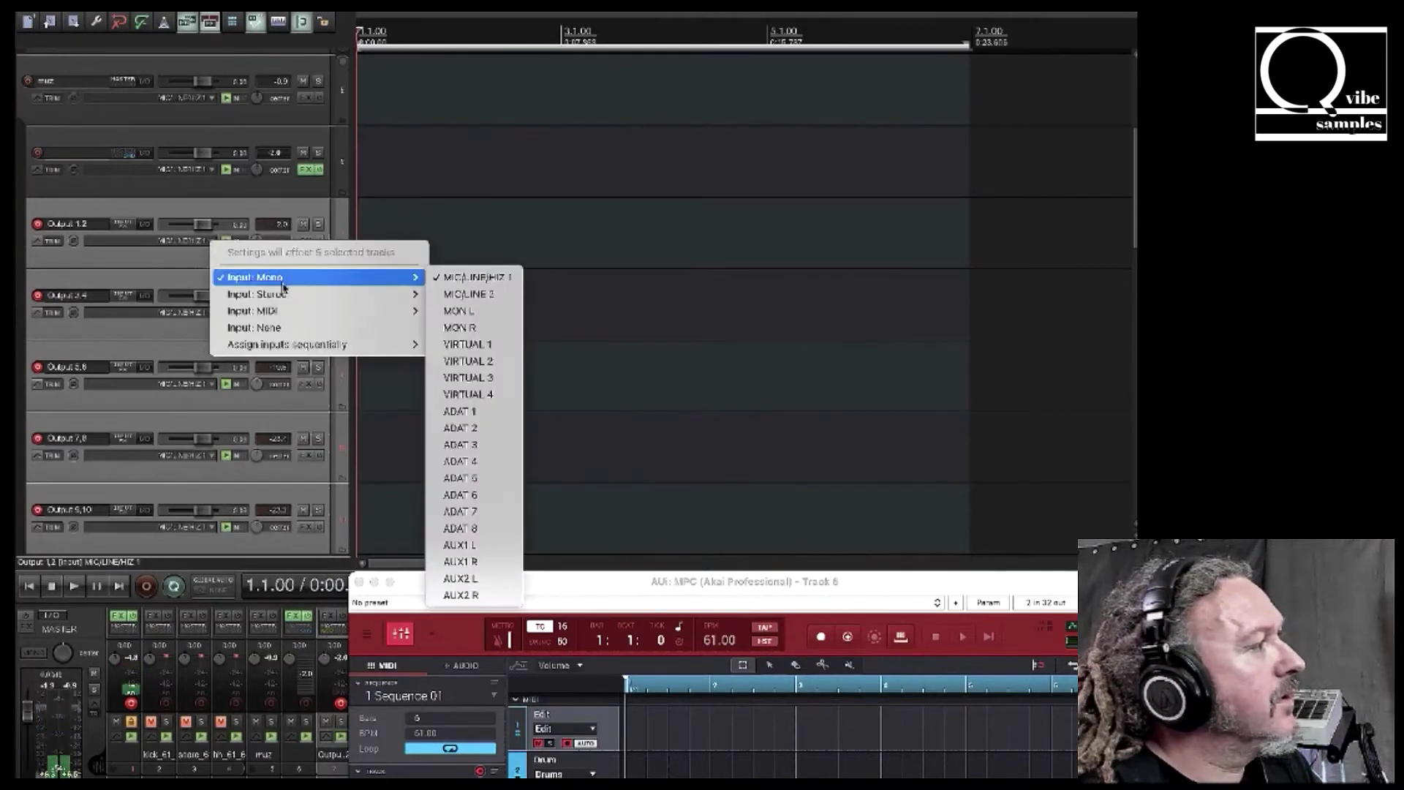
{"action": "left_click", "coordinate": [290, 330]}
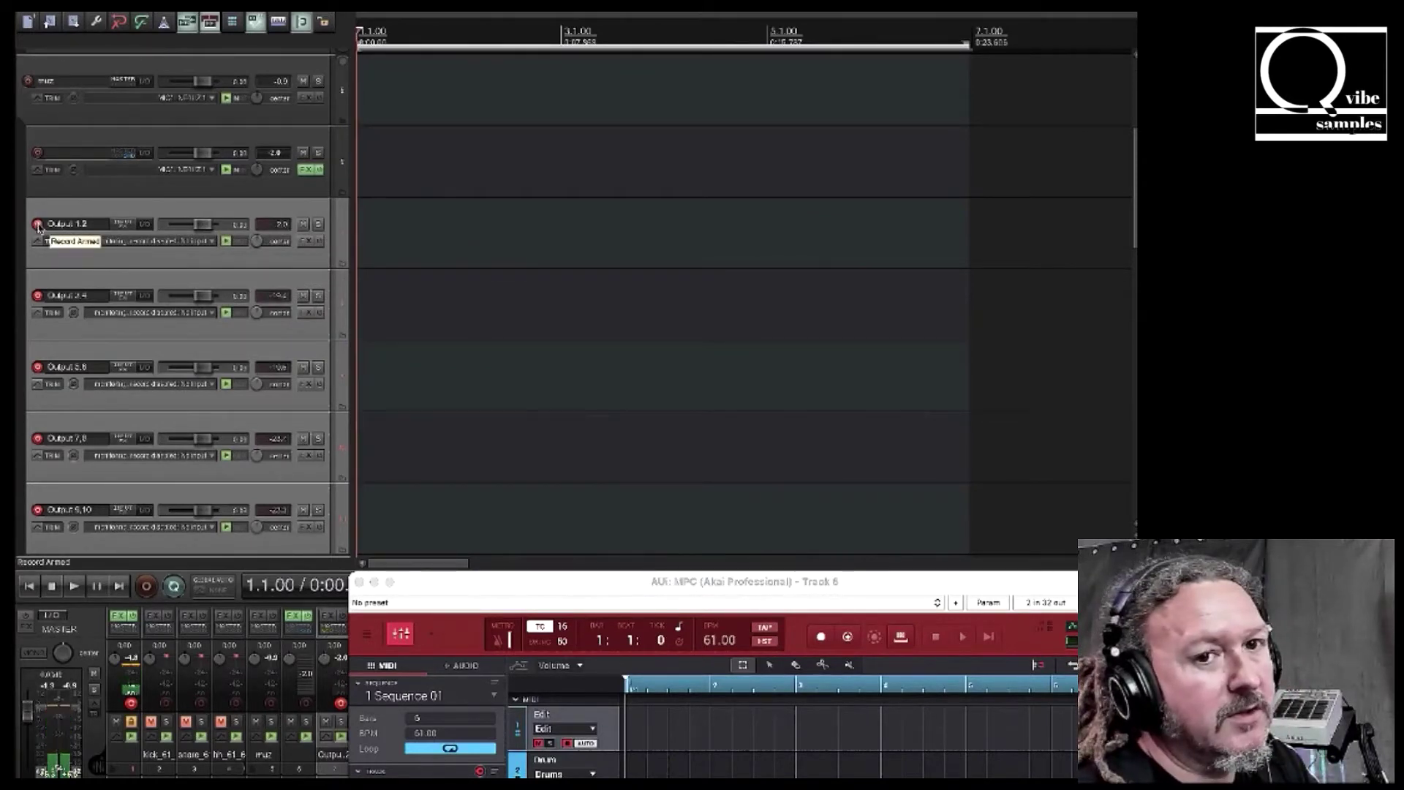
Switch the armed Output tracks to Record: output (stereo) mode
{"action": "right_click", "coordinate": [38, 225]}
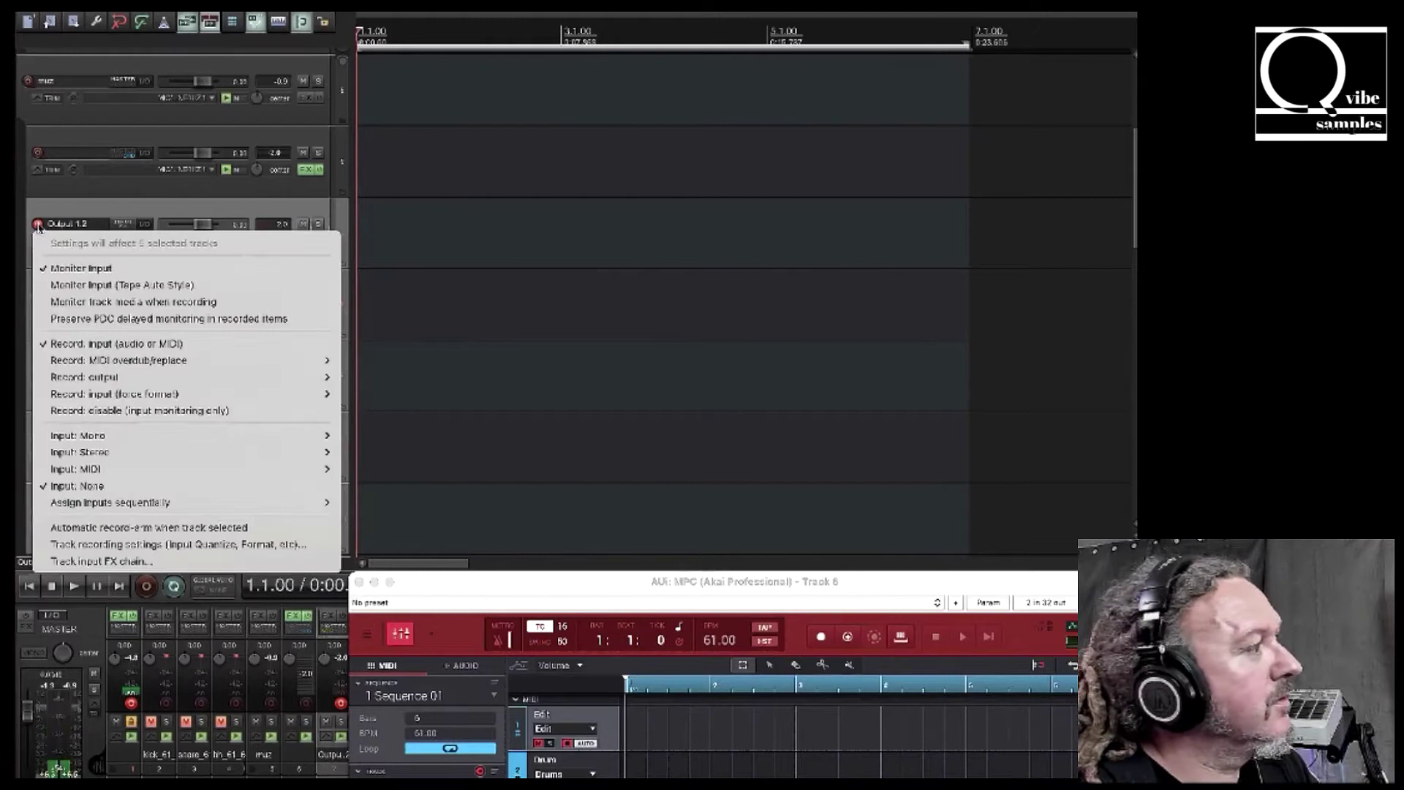
{"action": "mouse_move", "coordinate": [125, 384]}
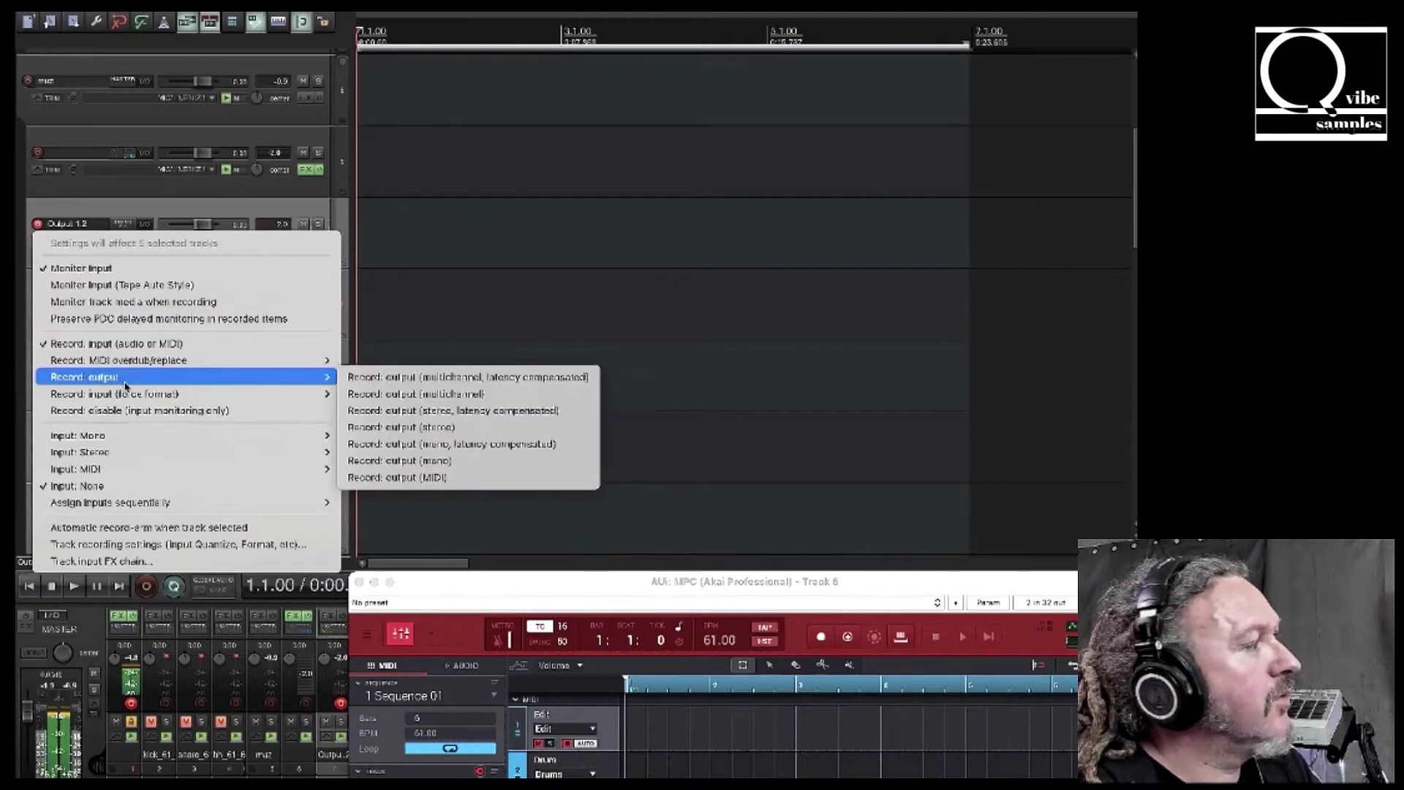
{"action": "left_click", "coordinate": [429, 428]}
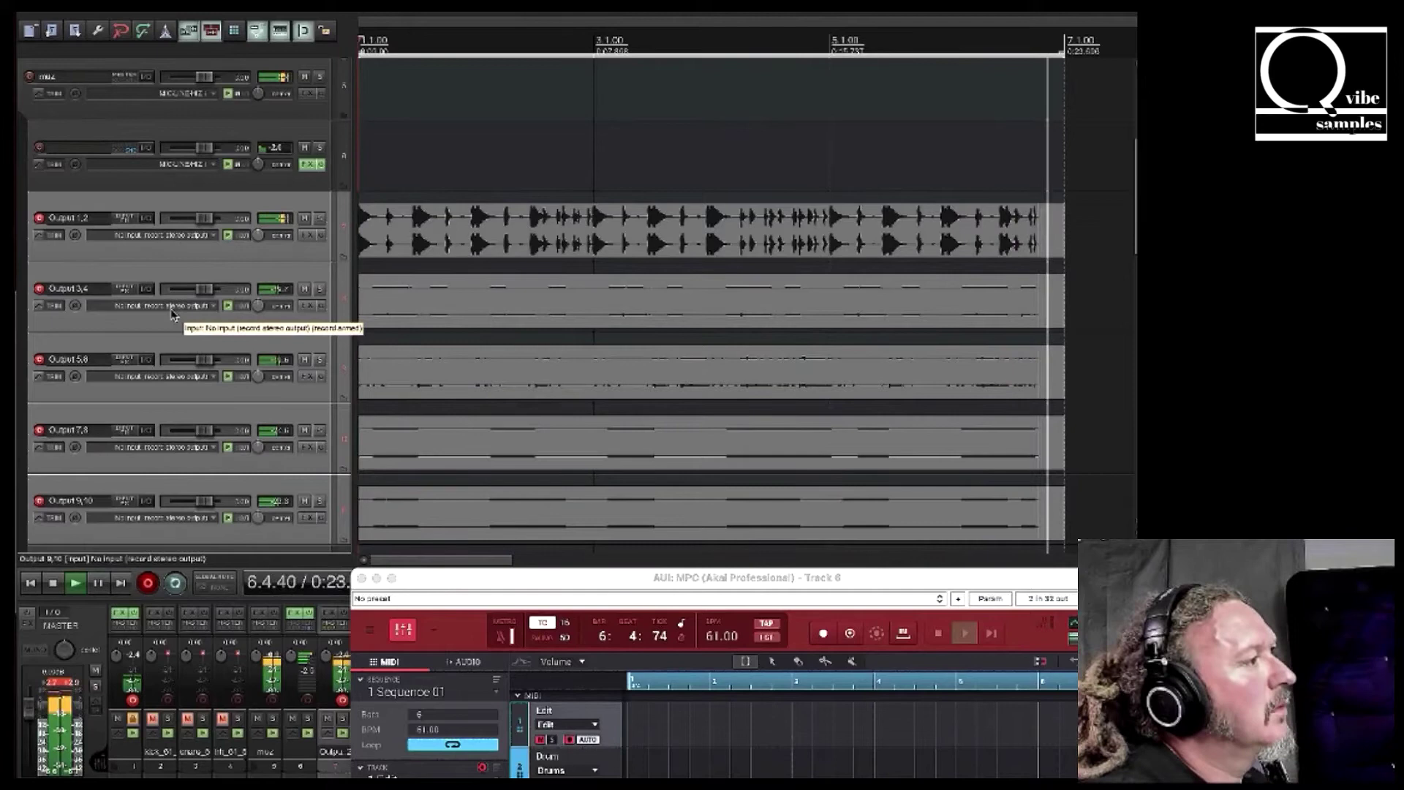
Stop recording, keeping the five WAV stems on Output 1,2 through Output 9,10
{"action": "key", "text": "space"}
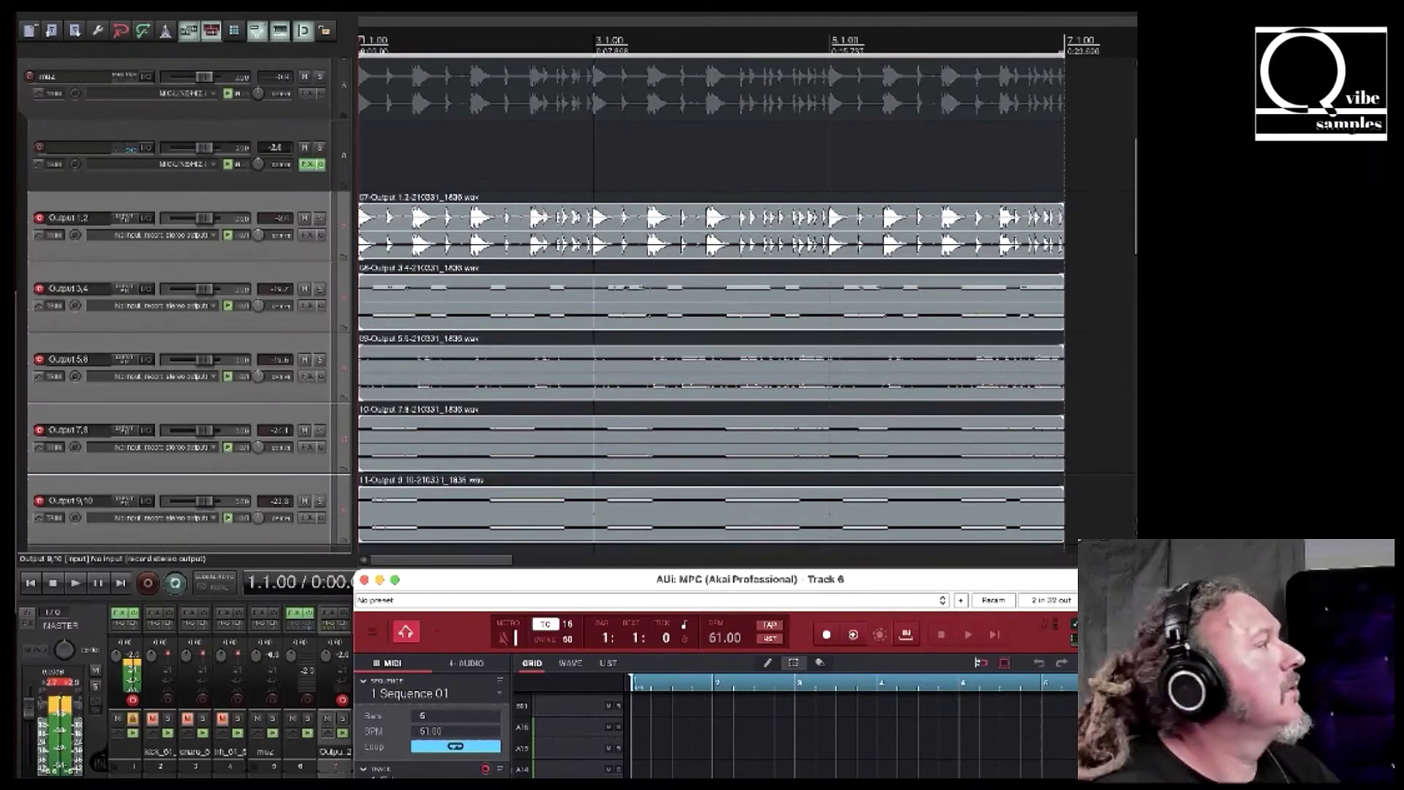
{"action": "left_click", "coordinate": [143, 7]}
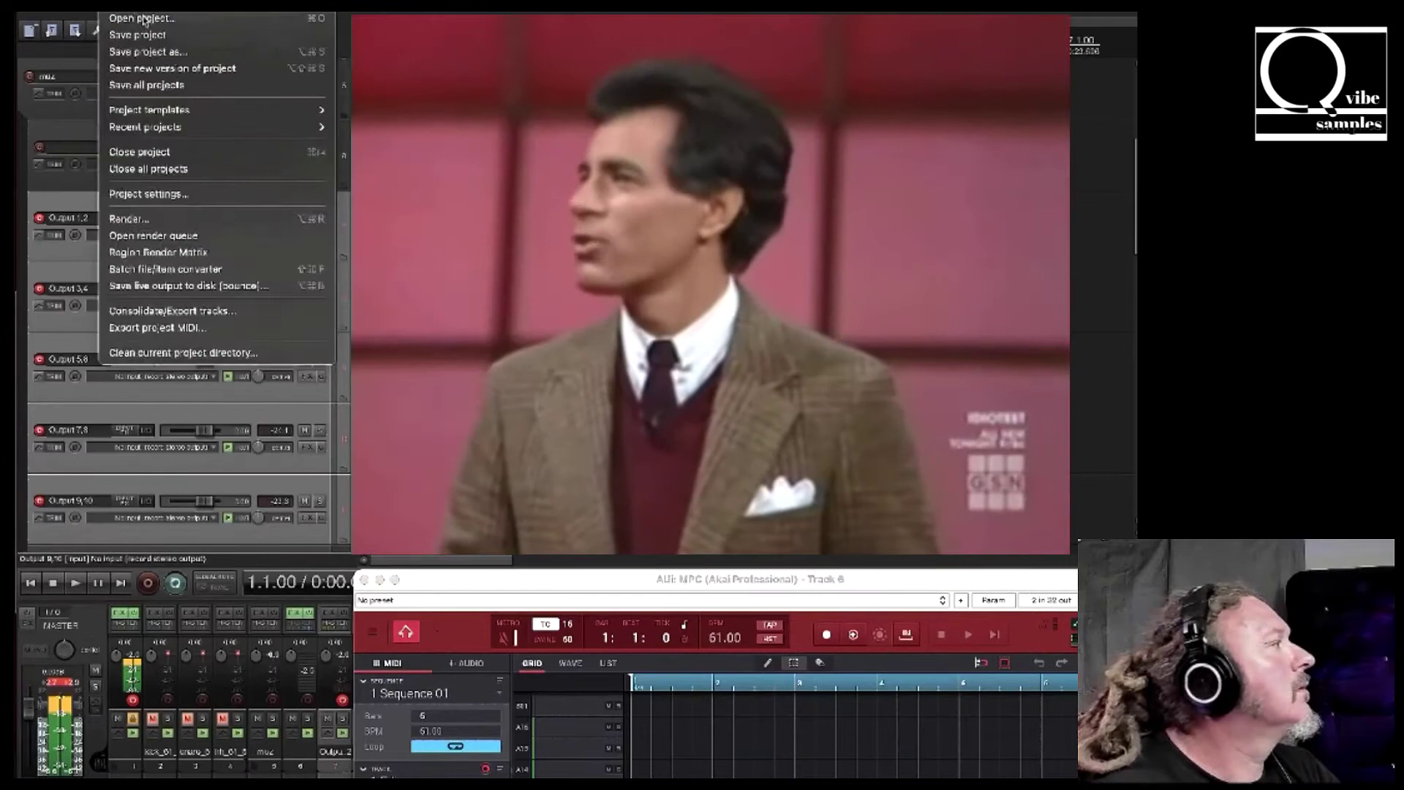
Select the kick, snare, hi-hat and recorded stem items and delete them
{"action": "left_click", "coordinate": [167, 38]}
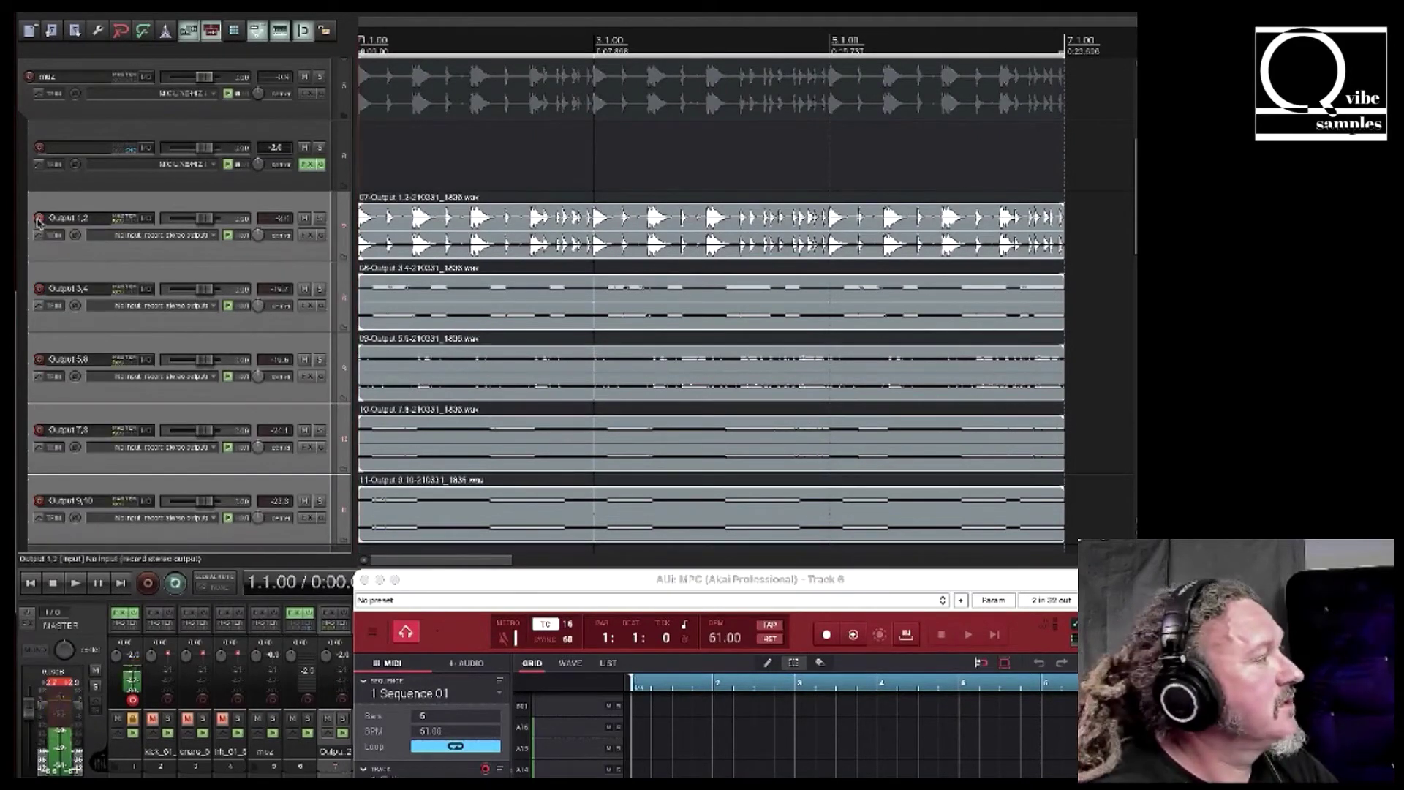
{"action": "scroll", "coordinate": [232, 223], "scroll_direction": "down", "scroll_amount": 1}
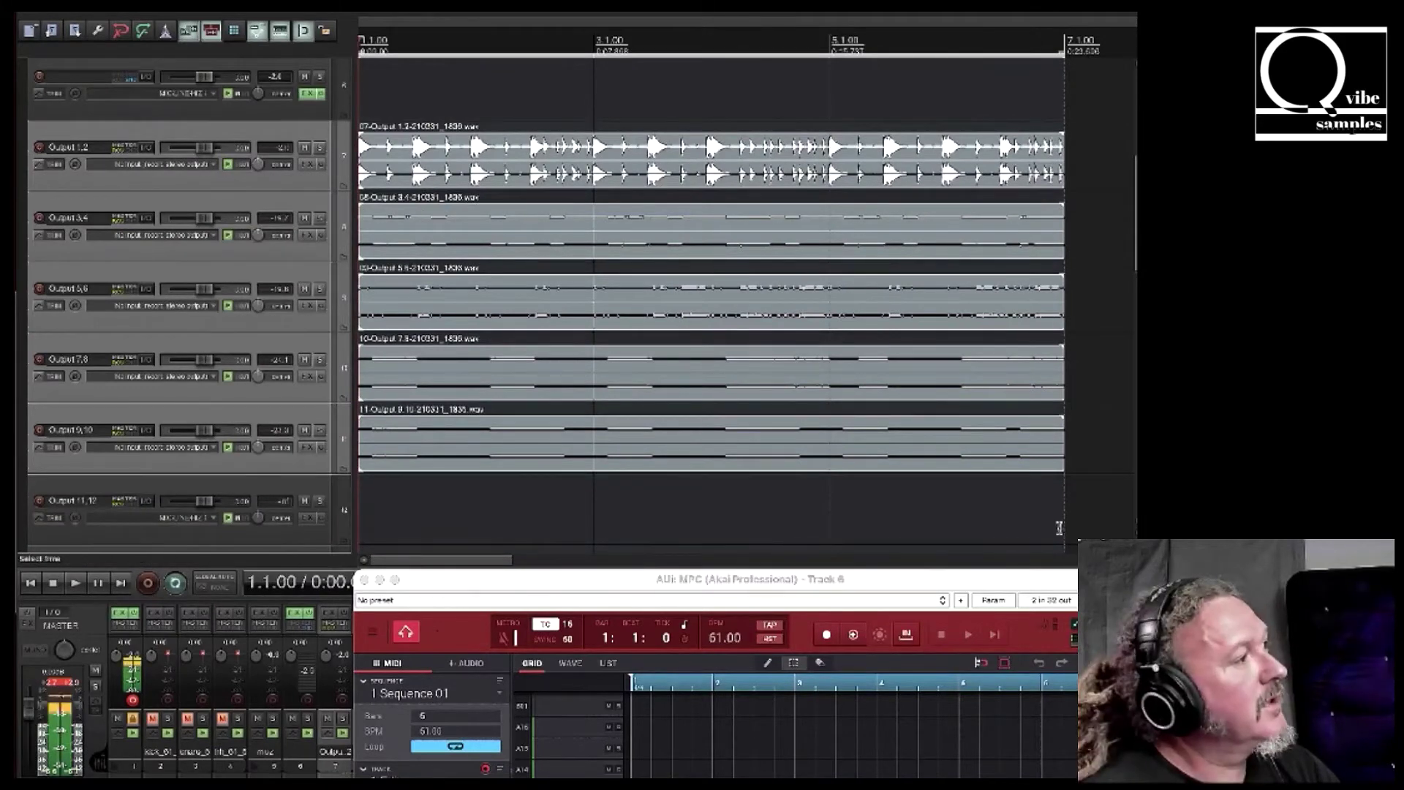
{"action": "left_click_drag", "start_coordinate": [1059, 527], "coordinate": [578, 168]}
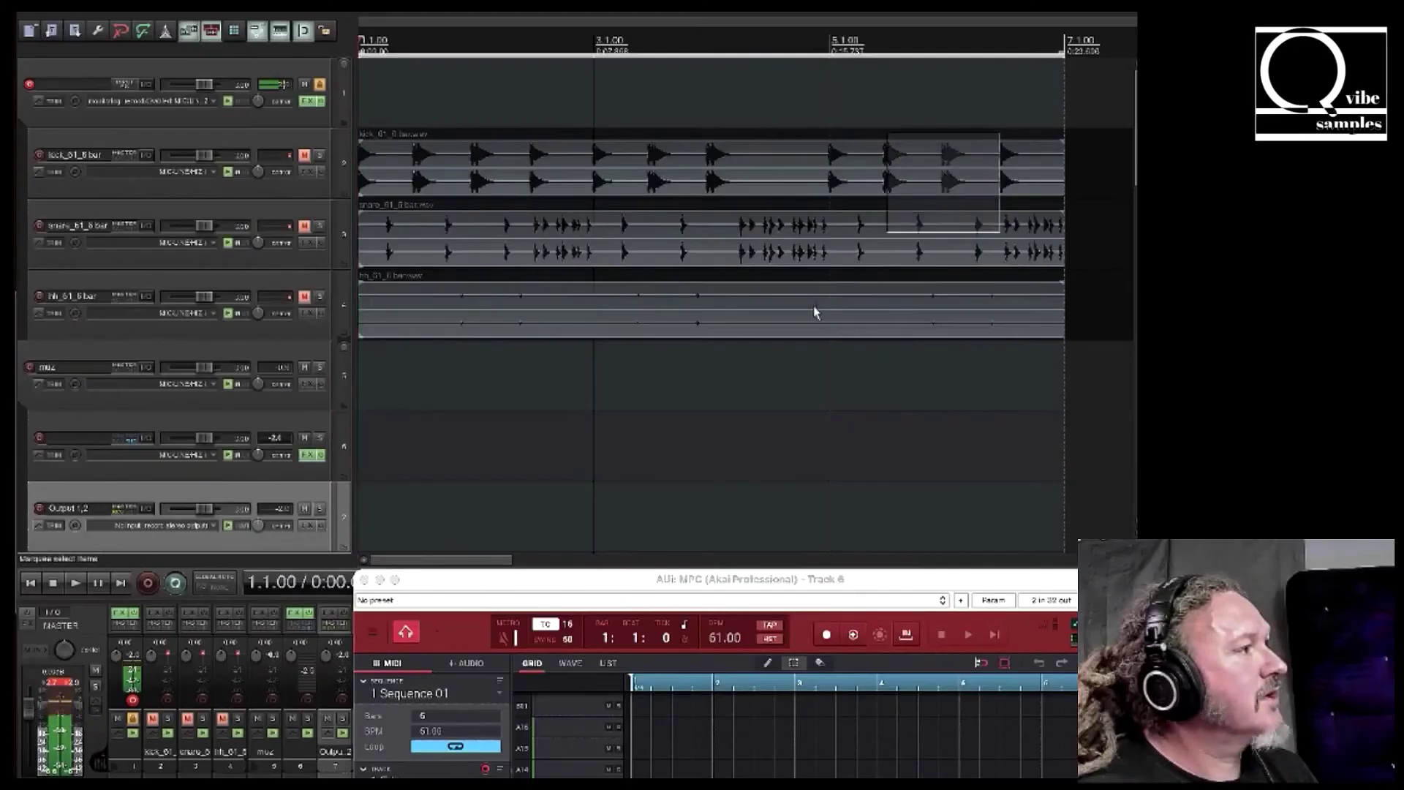
{"action": "left_click", "coordinate": [739, 369]}
{"action": "key", "text": "Delete"}
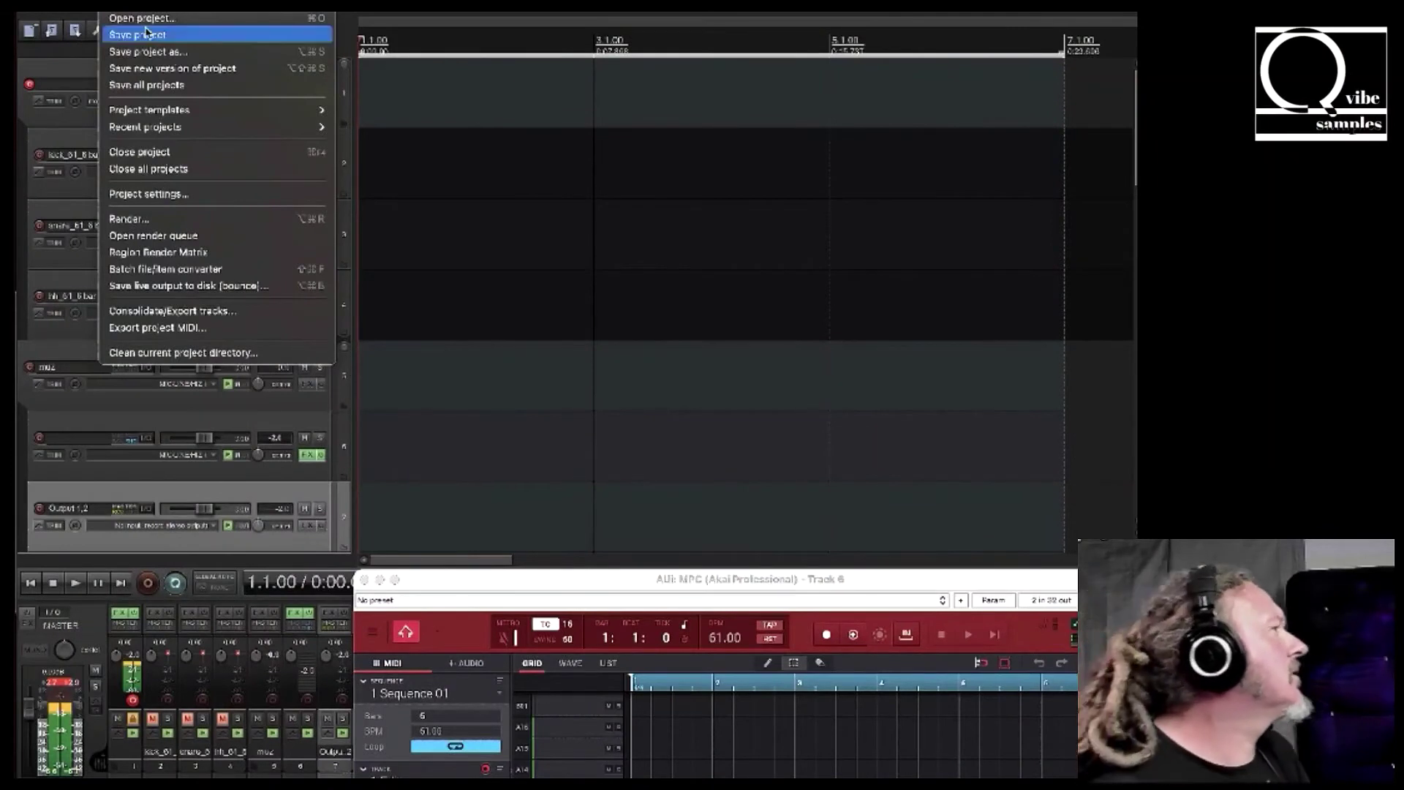
Save the project as a template named 'mpc- multi-audio' in the ProjectTemplates folder
{"action": "mouse_move", "coordinate": [187, 118]}
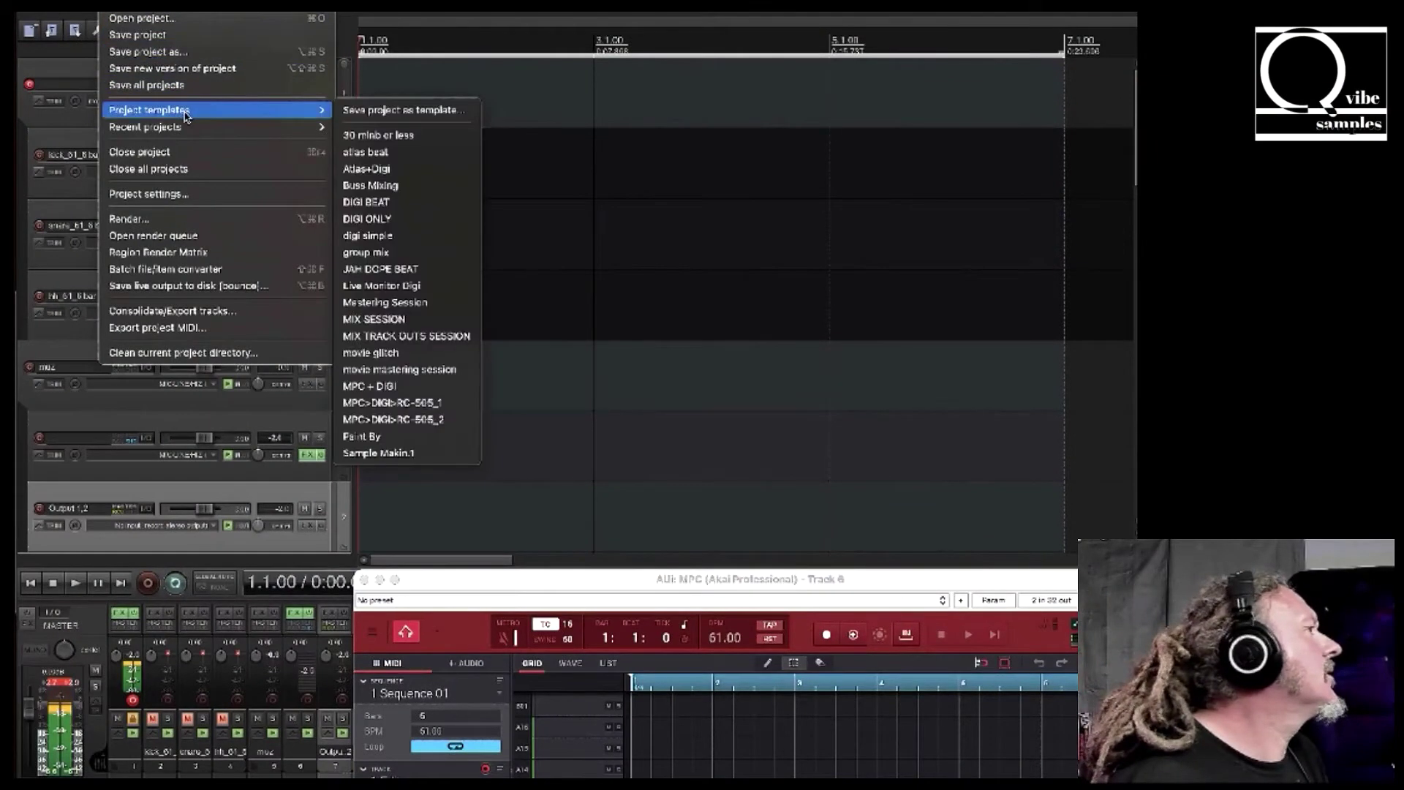
{"action": "left_click", "coordinate": [397, 112]}
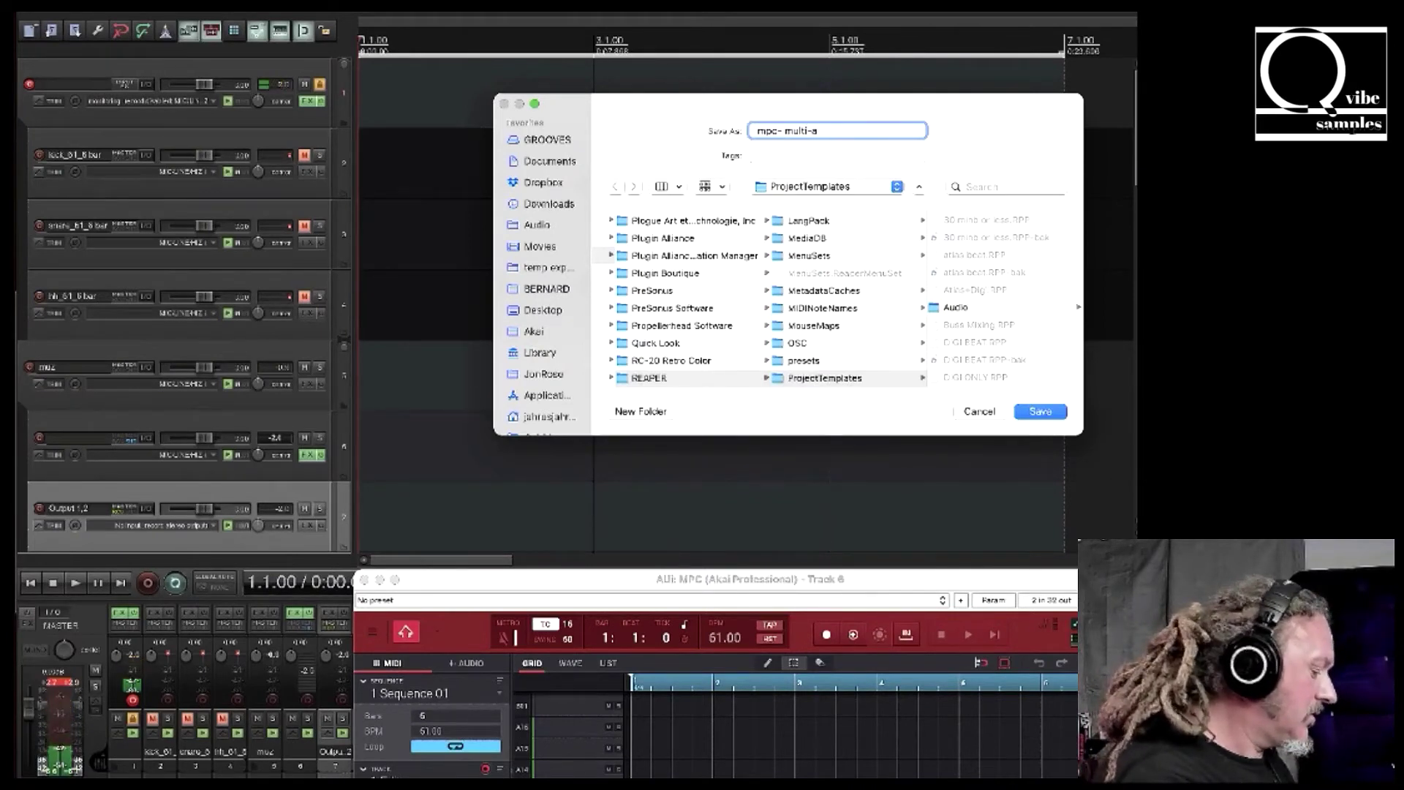
{"action": "type", "text": "io"}
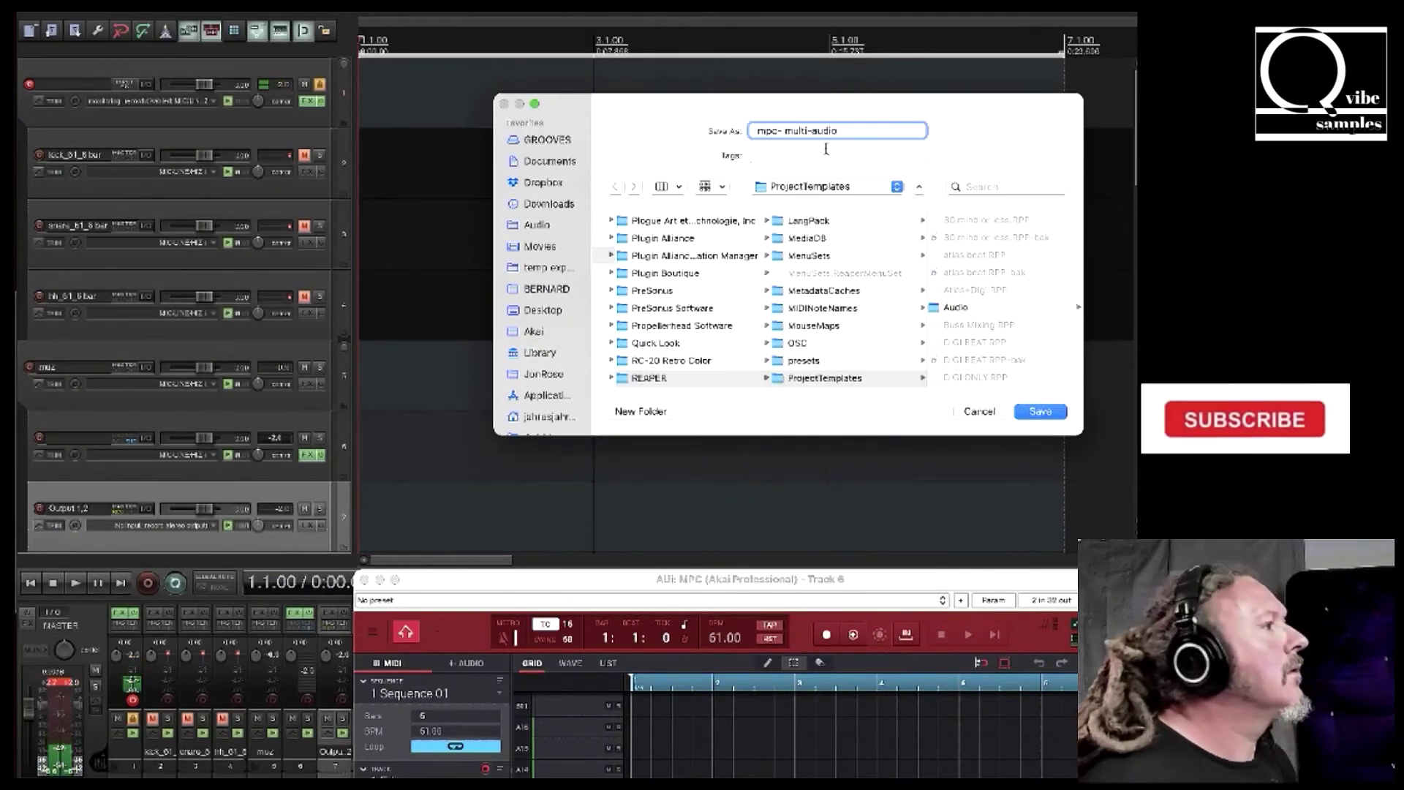
Save the template under the entered name
{"action": "left_click", "coordinate": [1042, 413]}
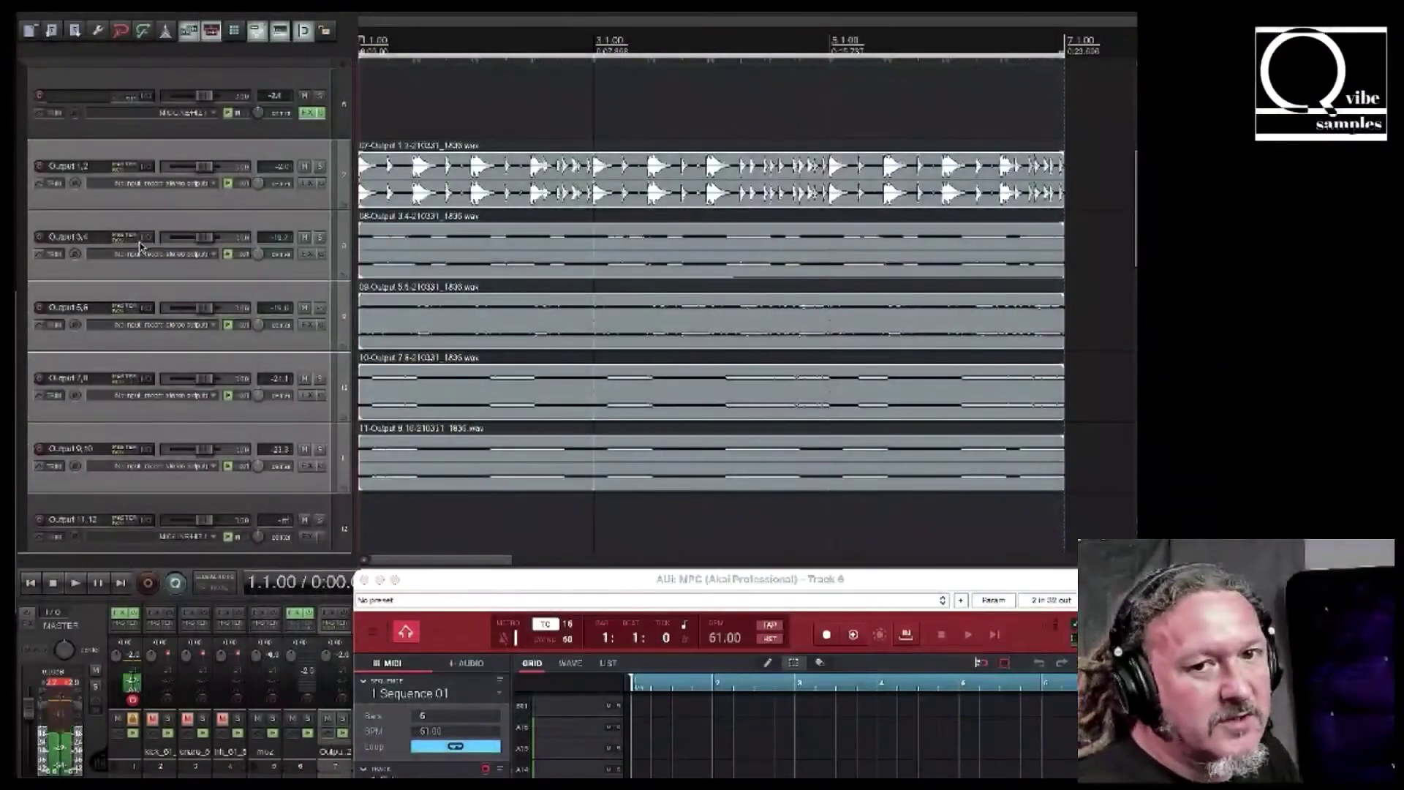
Delete the 15 empty tracks from Output 11,12 downward and confirm the deletion
{"action": "scroll", "coordinate": [139, 245], "scroll_direction": "down", "scroll_amount": 3}
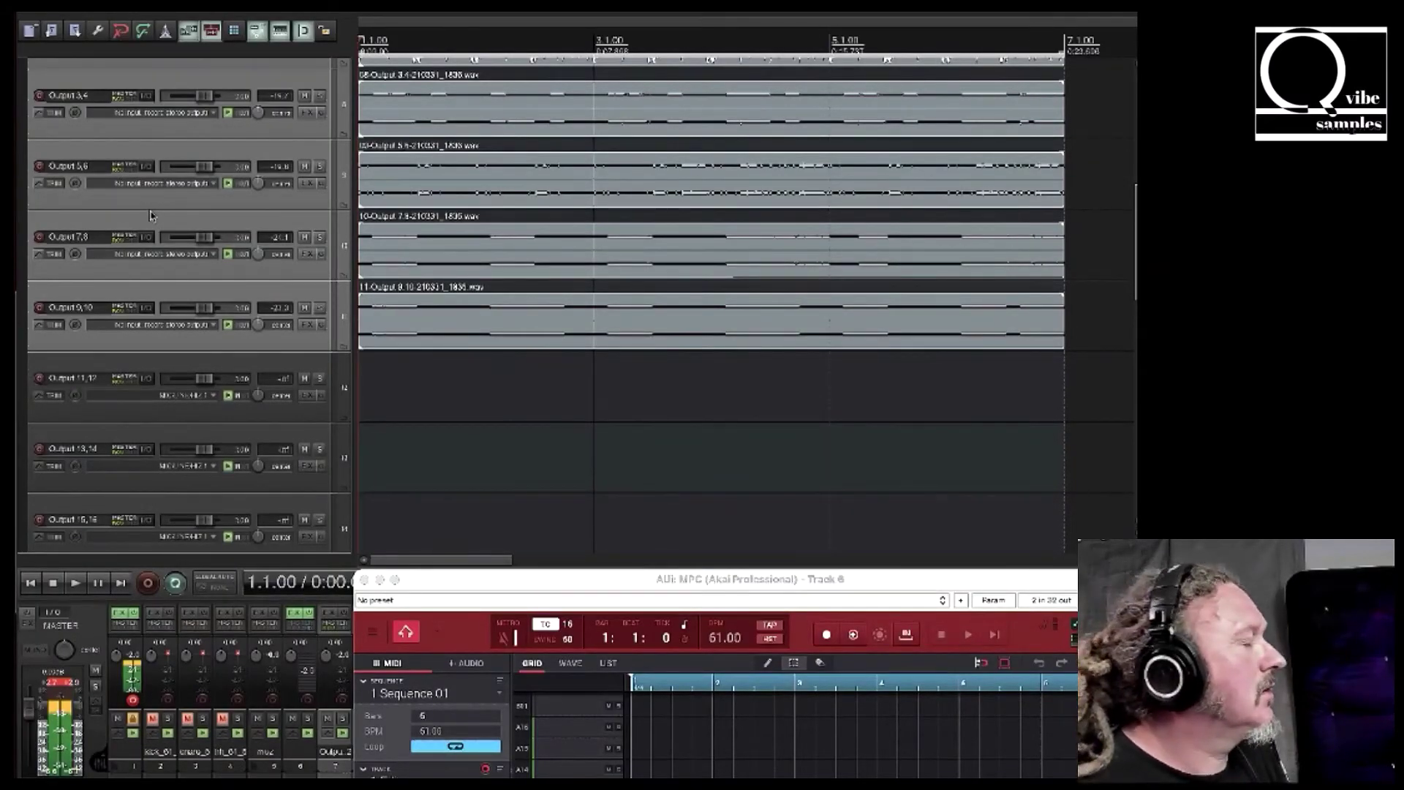
{"action": "scroll", "coordinate": [152, 216], "scroll_direction": "down", "scroll_amount": 5}
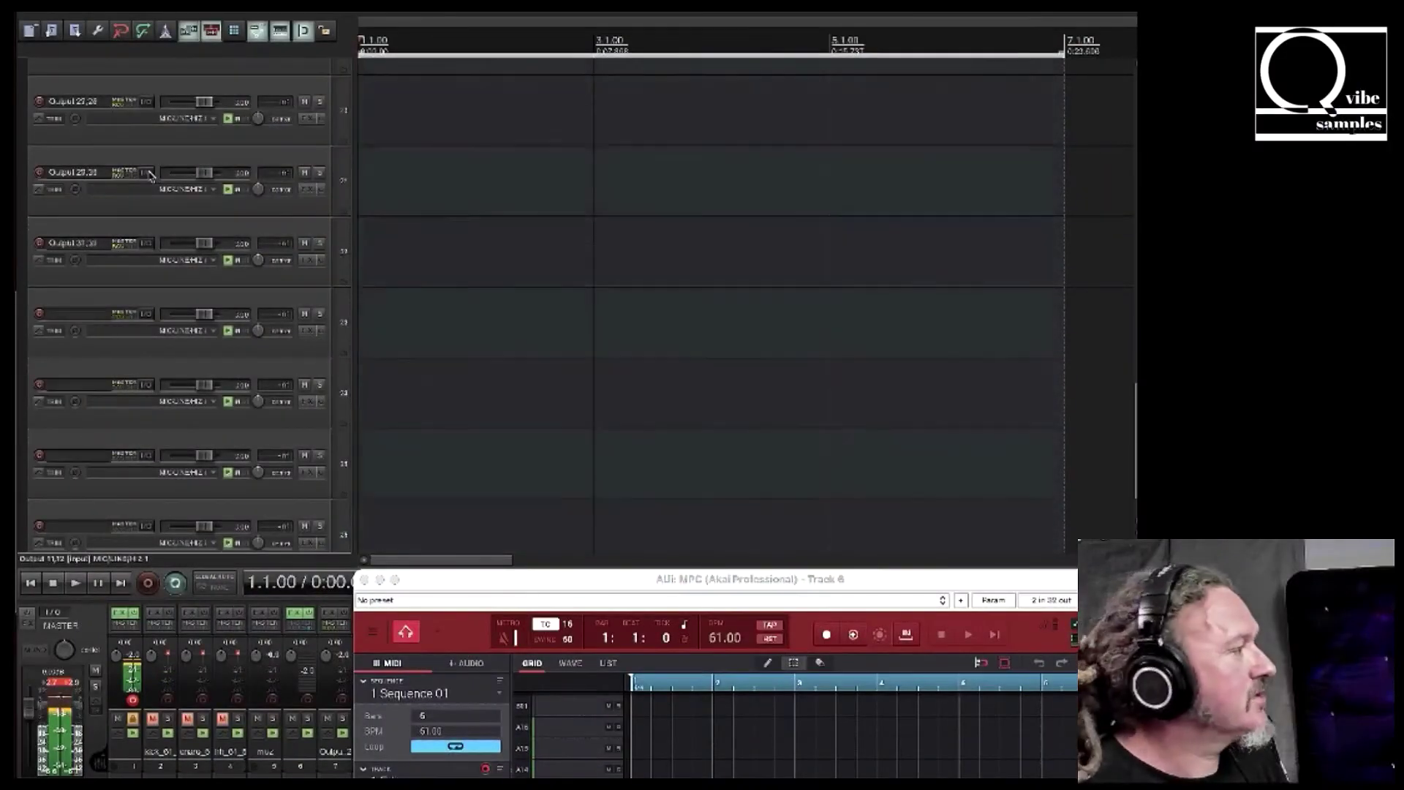
{"action": "scroll", "coordinate": [150, 176], "scroll_direction": "down", "scroll_amount": 2}
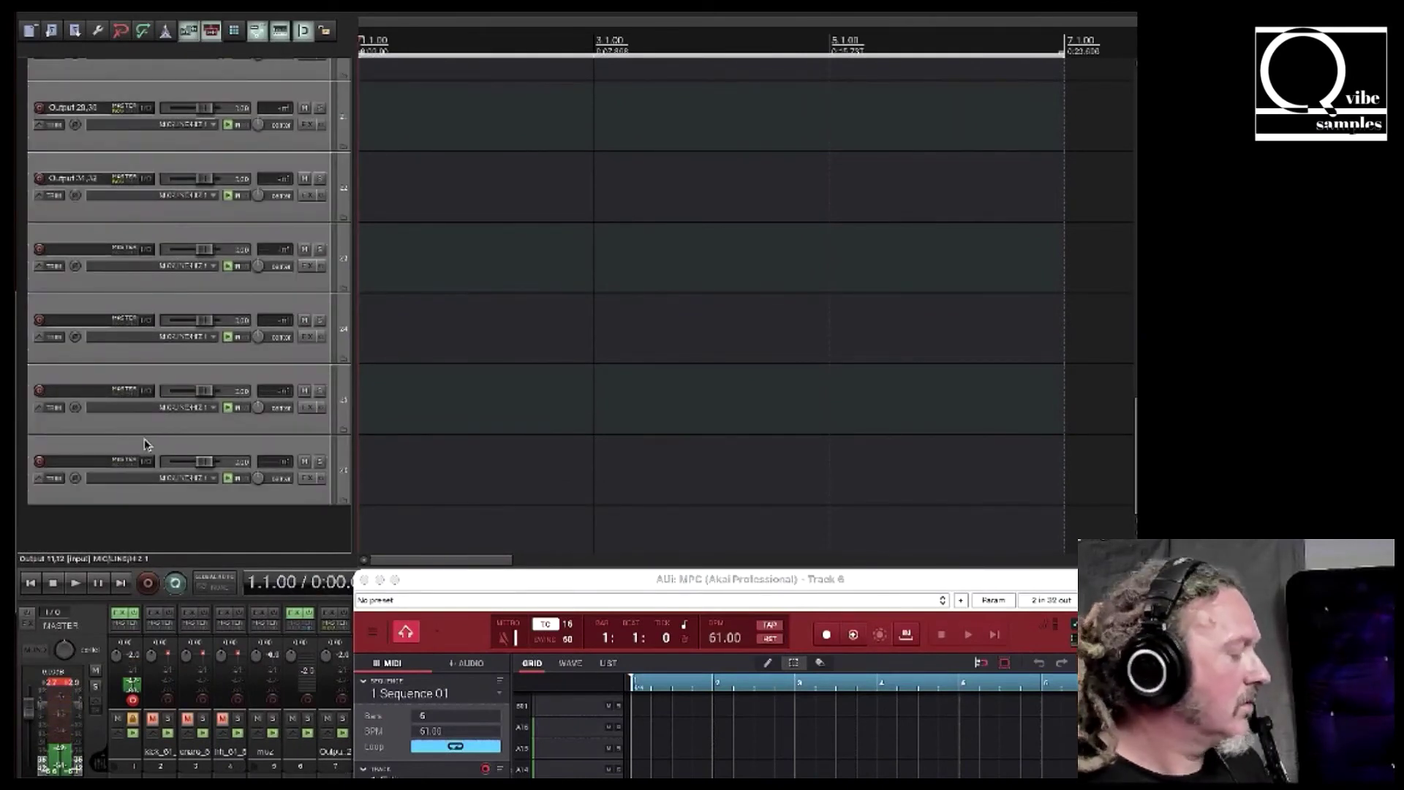
{"action": "key", "text": "Delete"}
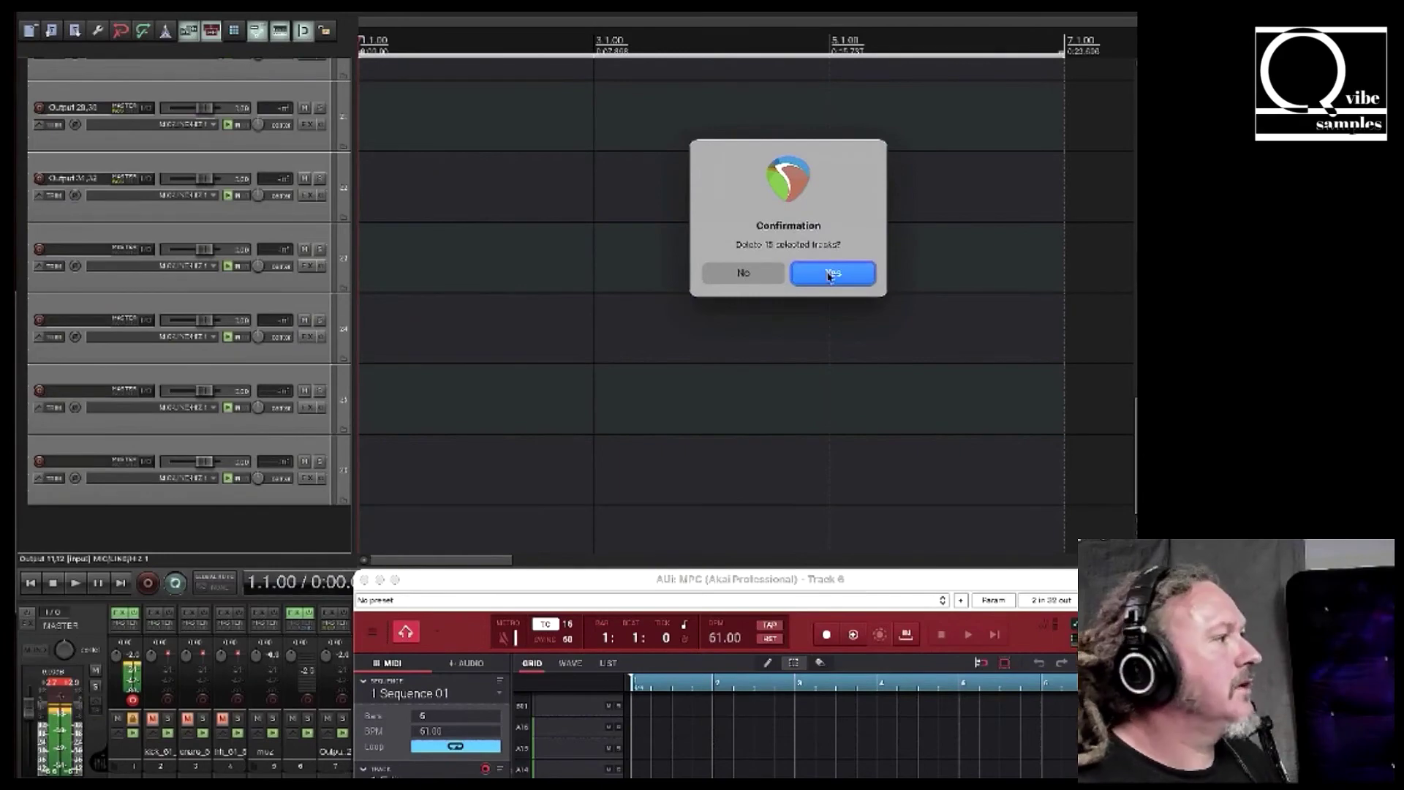
{"action": "left_click", "coordinate": [831, 276]}
{"action": "scroll", "coordinate": [229, 333], "scroll_direction": "up", "scroll_amount": 5}
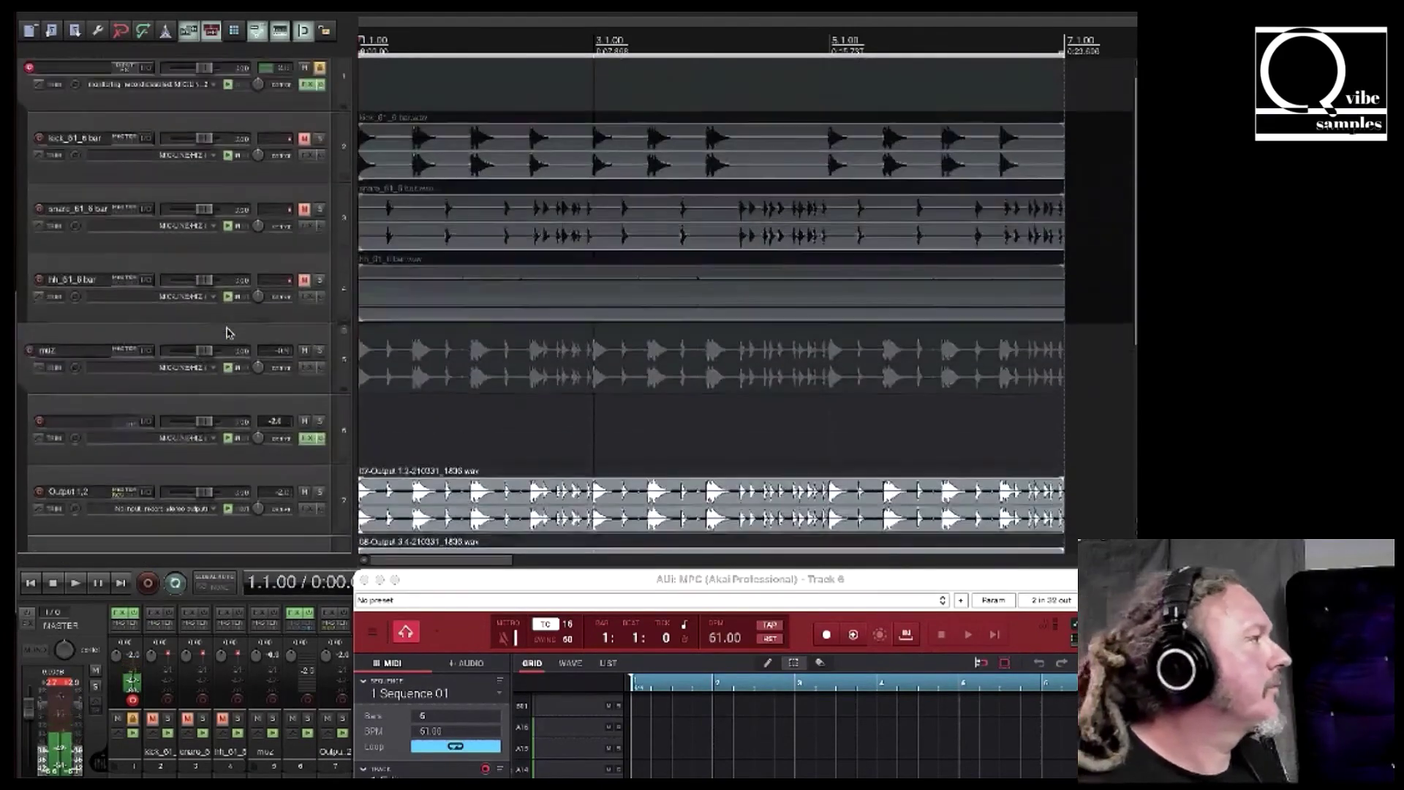